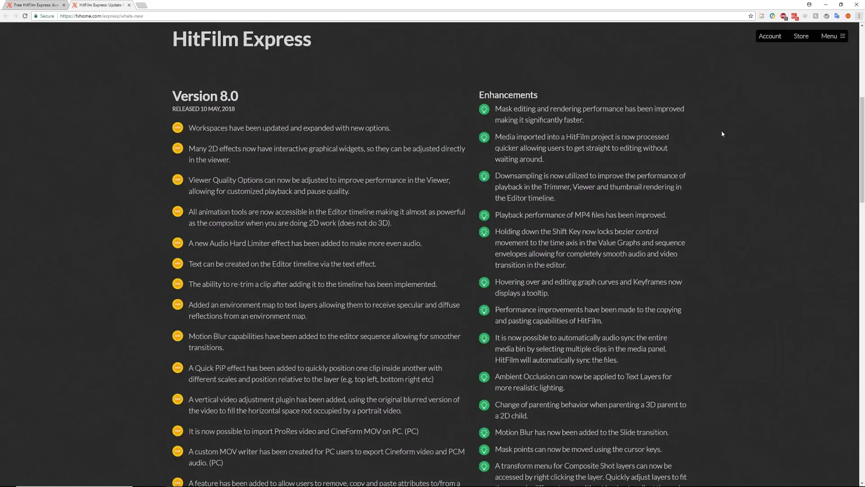
Scroll through the HitFilm Express 8 What's New release notes in Chrome.
{"action": "scroll", "coordinate": [821, 133], "scroll_direction": "down", "scroll_amount": 1}
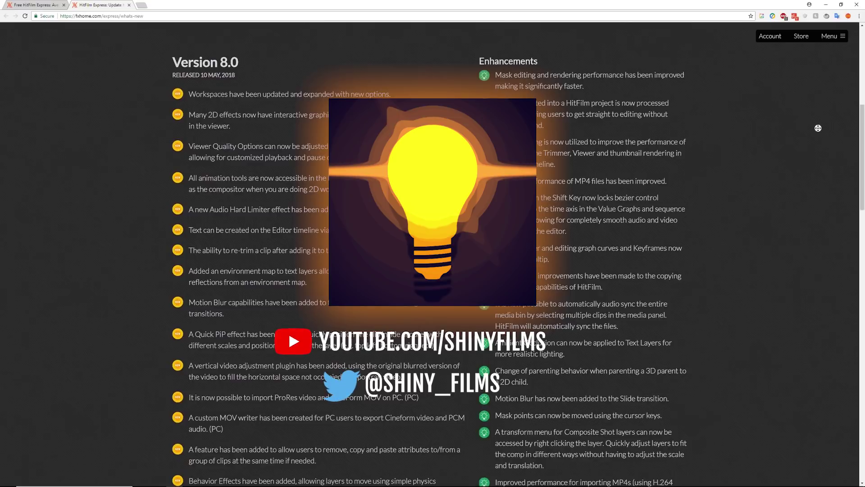
{"action": "mouse_move", "coordinate": [863, 110]}
{"action": "left_mouse_down"}
{"action": "mouse_move", "coordinate": [862, 143]}
{"action": "mouse_move", "coordinate": [862, 116]}
{"action": "left_mouse_up"}
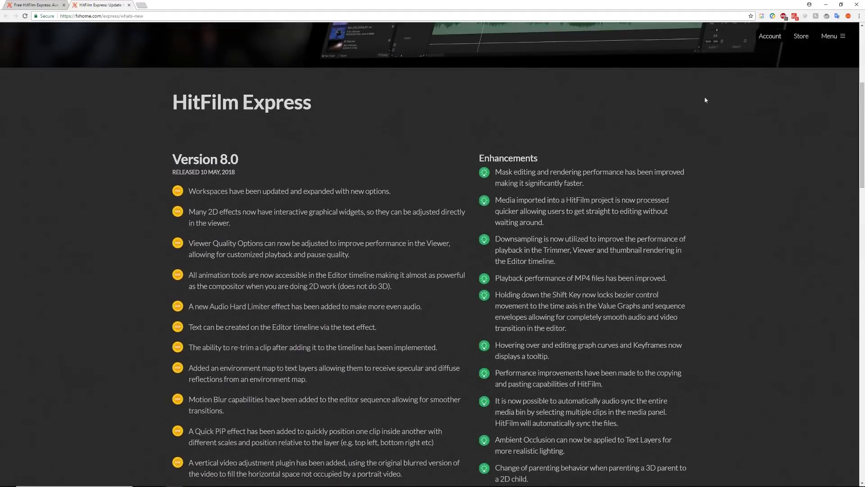
{"action": "scroll", "coordinate": [491, 90], "scroll_direction": "up", "scroll_amount": 5}
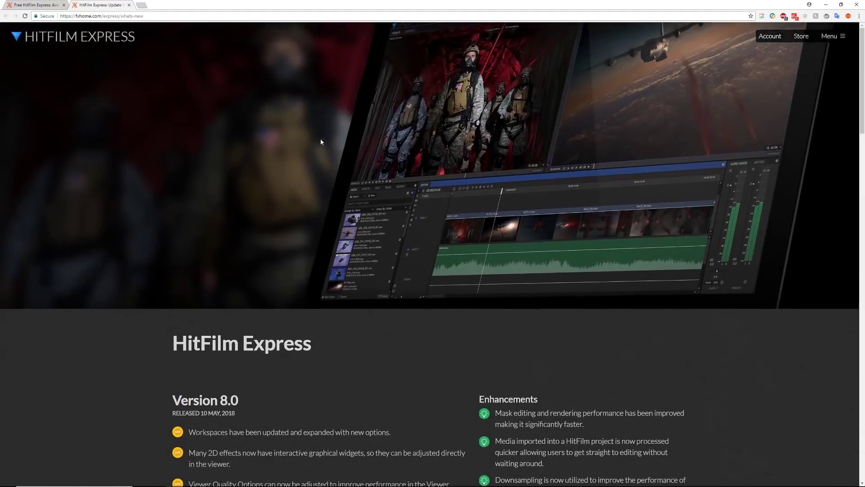
{"action": "scroll", "coordinate": [439, 130], "scroll_direction": "down", "scroll_amount": 2}
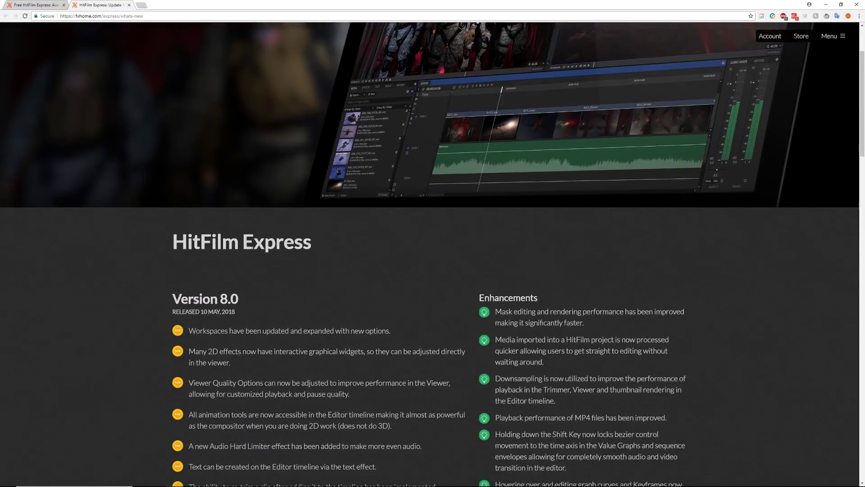
{"action": "scroll", "coordinate": [336, 199], "scroll_direction": "down", "scroll_amount": 1}
{"action": "left_click_drag", "start_coordinate": [315, 178], "coordinate": [244, 176]}
{"action": "left_click", "coordinate": [216, 171]}
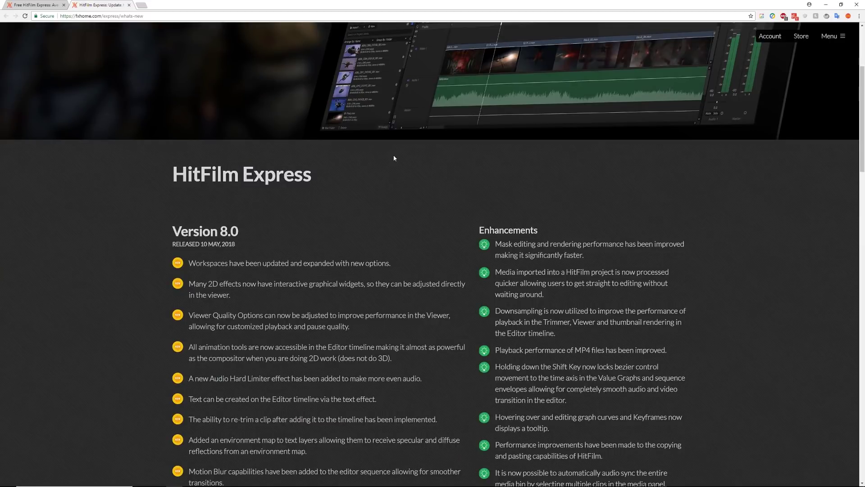
Keep reading further down the What's New list.
{"action": "scroll", "coordinate": [391, 163], "scroll_direction": "down", "scroll_amount": 1}
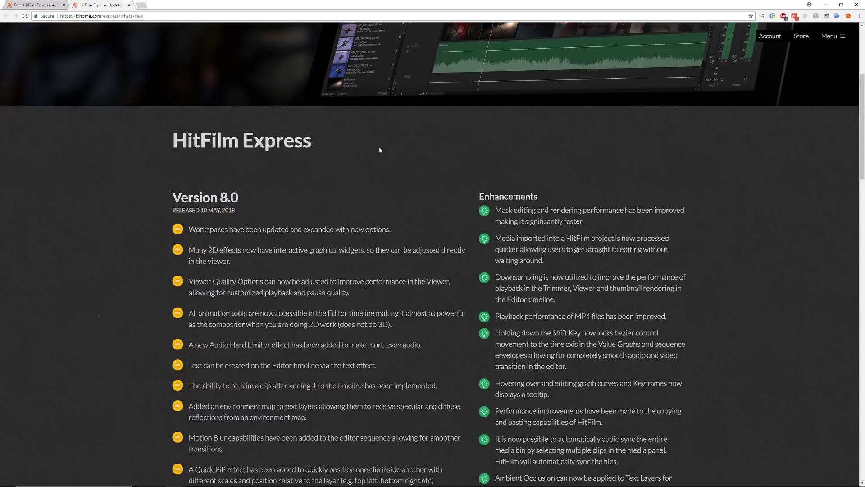
{"action": "scroll", "coordinate": [380, 150], "scroll_direction": "down", "scroll_amount": 3}
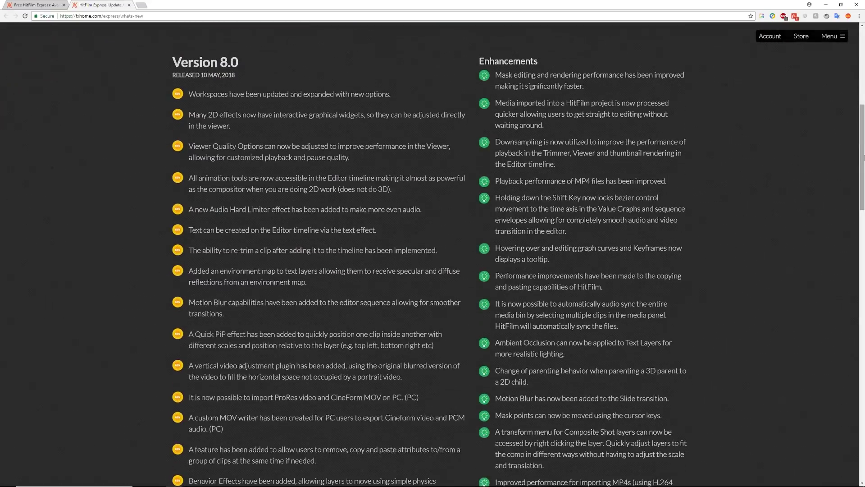
{"action": "scroll", "coordinate": [863, 158], "scroll_direction": "down", "scroll_amount": 1}
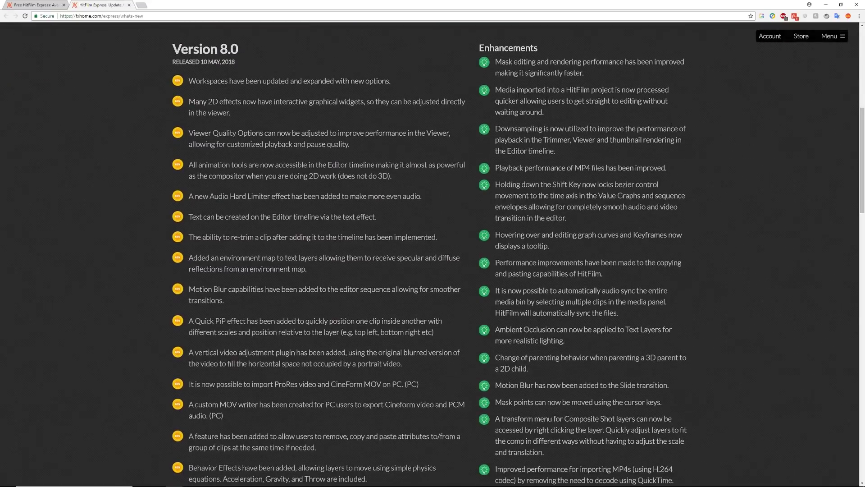
{"action": "scroll", "coordinate": [372, 88], "scroll_direction": "down", "scroll_amount": 7}
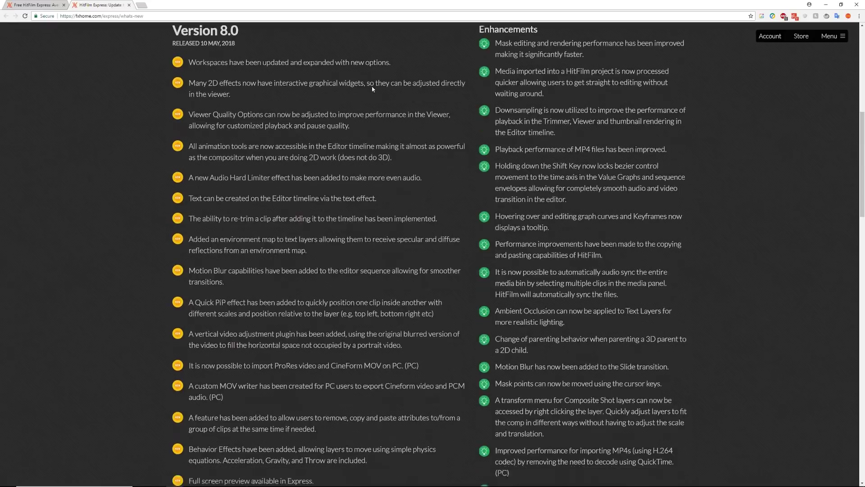
{"action": "scroll", "coordinate": [368, 81], "scroll_direction": "down", "scroll_amount": 6}
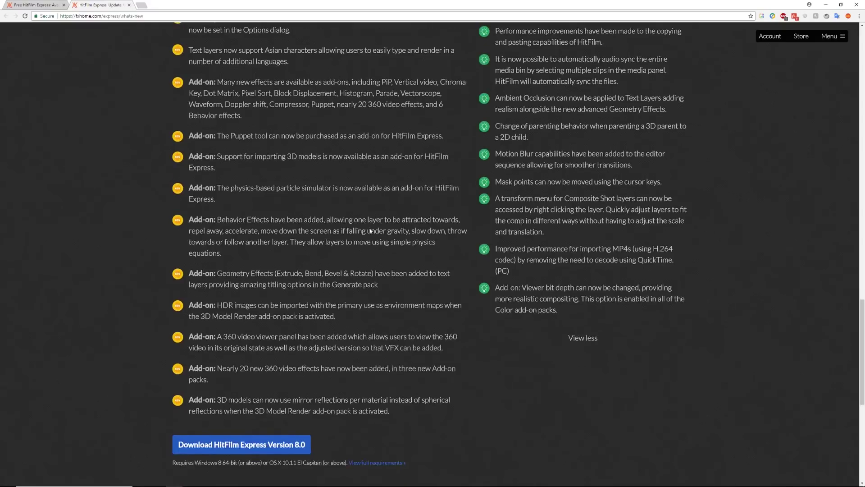
{"action": "scroll", "coordinate": [402, 381], "scroll_direction": "up", "scroll_amount": 15}
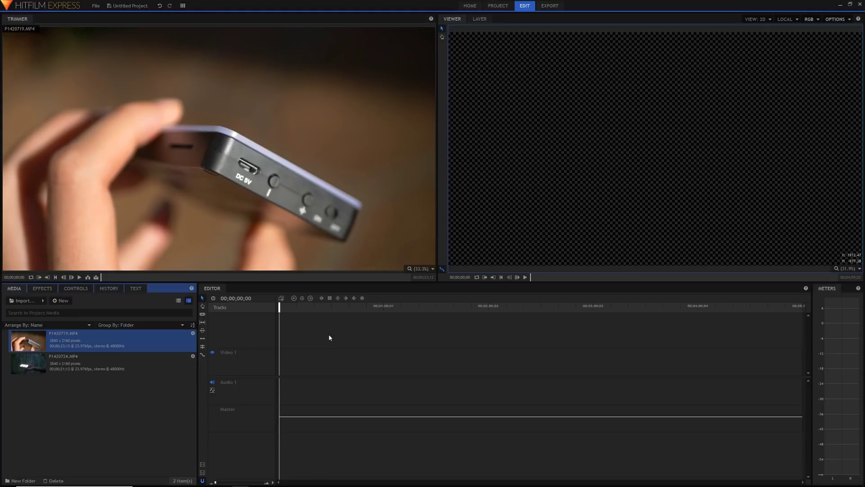
Skim the last release notes, then switch back to HitFilm Express with Alt+Tab.
{"action": "left_click", "coordinate": [330, 332]}
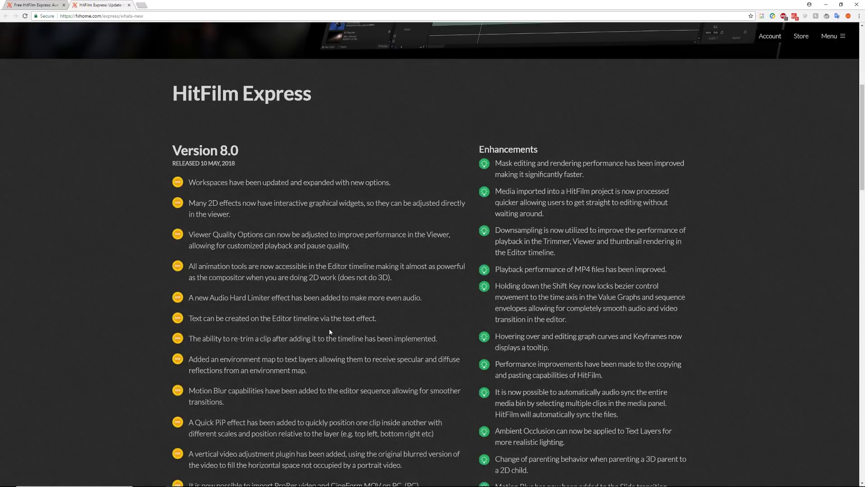
{"action": "scroll", "coordinate": [346, 330], "scroll_direction": "down", "scroll_amount": 6}
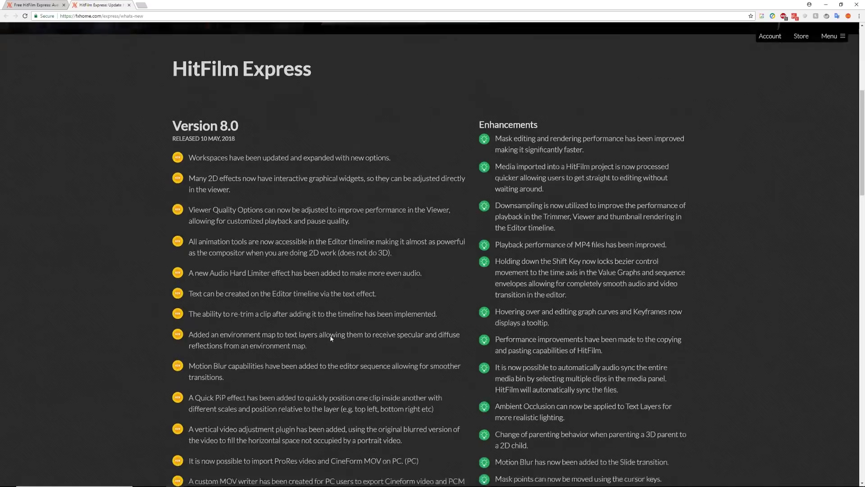
{"action": "scroll", "coordinate": [318, 219], "scroll_direction": "down", "scroll_amount": 7}
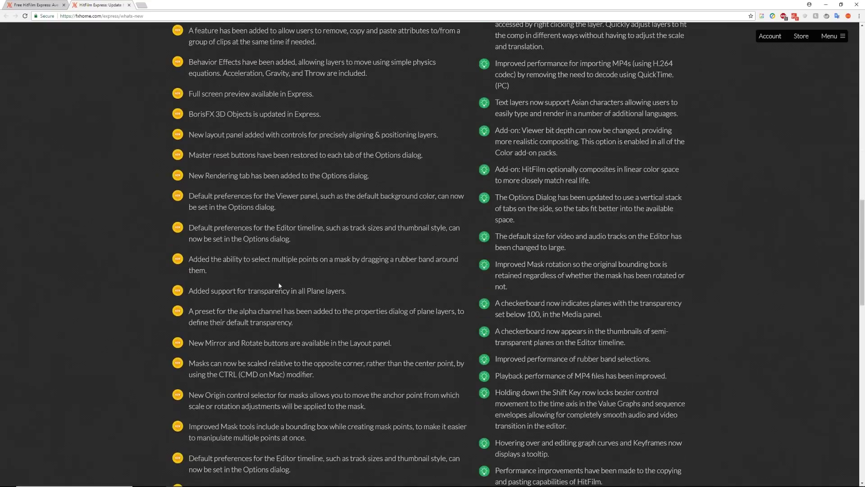
{"action": "left_click_drag", "start_coordinate": [681, 368], "coordinate": [225, 289]}
{"action": "left_click", "coordinate": [225, 289]}
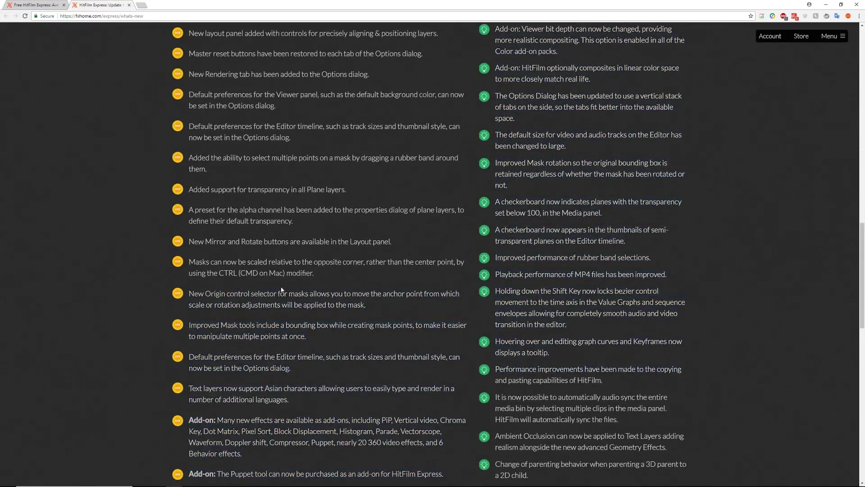
{"action": "scroll", "coordinate": [295, 305], "scroll_direction": "down", "scroll_amount": 5}
{"action": "left_click_drag", "start_coordinate": [295, 305], "coordinate": [296, 270]}
{"action": "scroll", "coordinate": [278, 209], "scroll_direction": "up", "scroll_amount": 4}
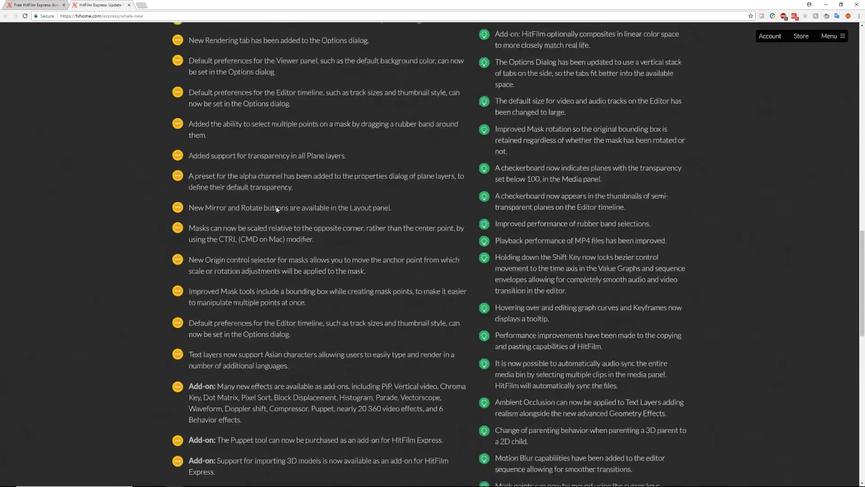
{"action": "key", "text": "alt+Tab"}
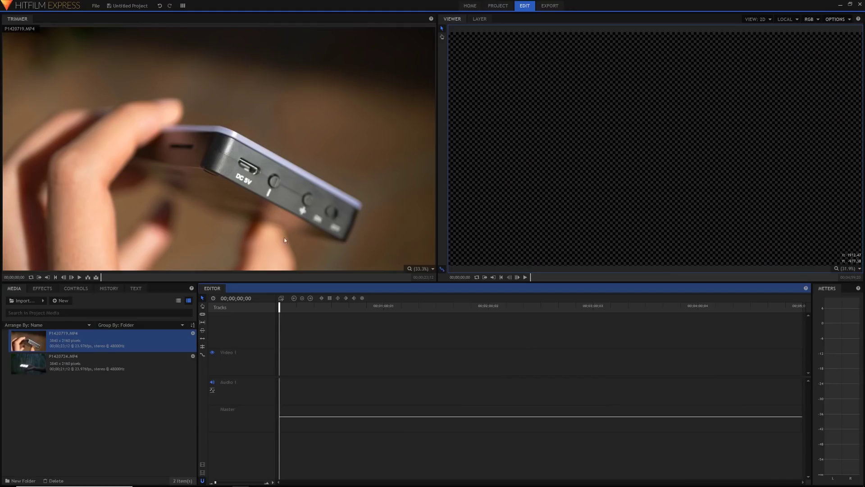
Drag P1420719.MP4 from the Media panel to the start of the Video 1 track.
{"action": "left_click", "coordinate": [131, 413]}
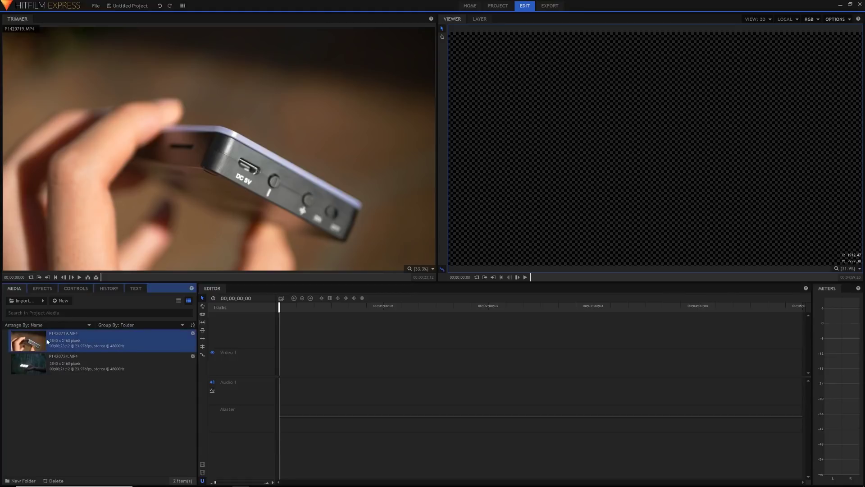
{"action": "left_click_drag", "start_coordinate": [47, 341], "coordinate": [281, 373]}
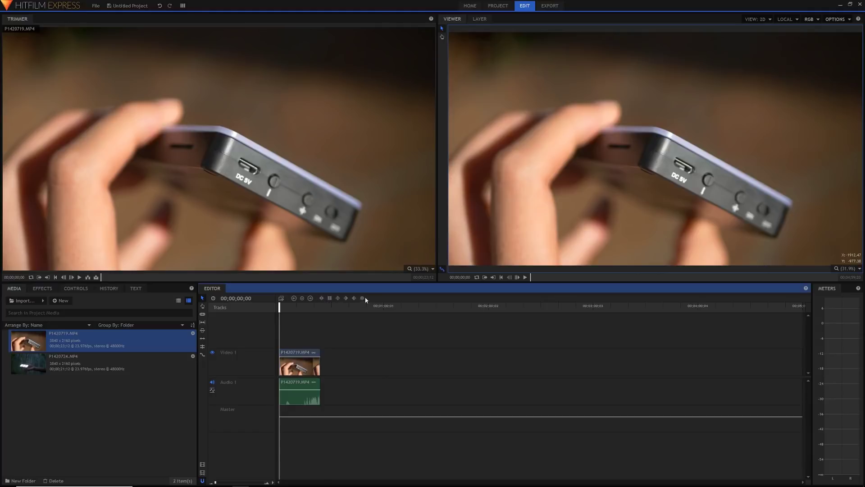
Show the timeline clip's properties in Controls with Transform expanded.
{"action": "left_click", "coordinate": [301, 352]}
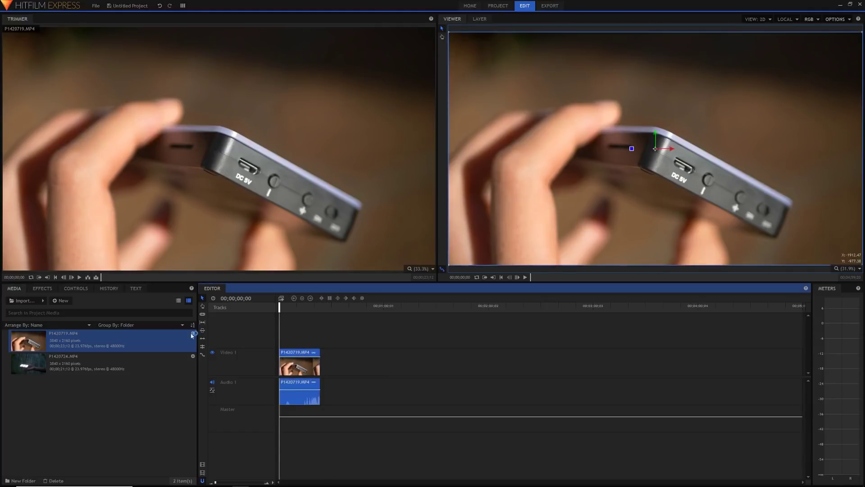
{"action": "left_click", "coordinate": [78, 288]}
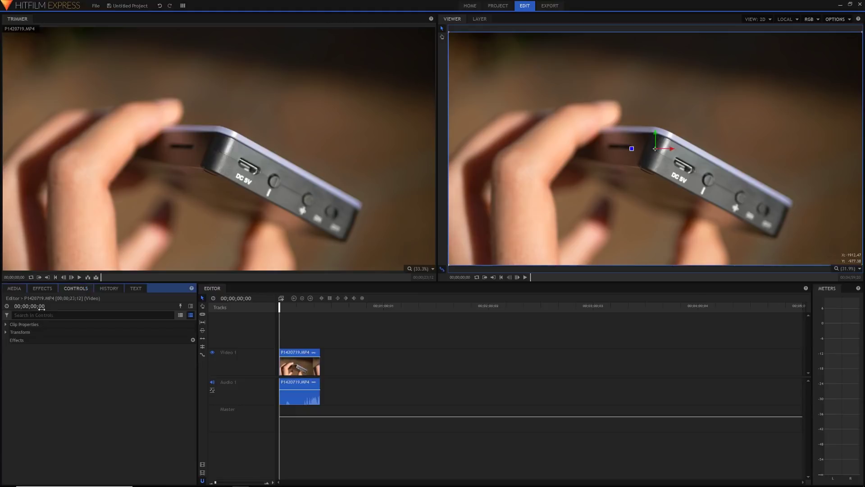
{"action": "left_click", "coordinate": [20, 333]}
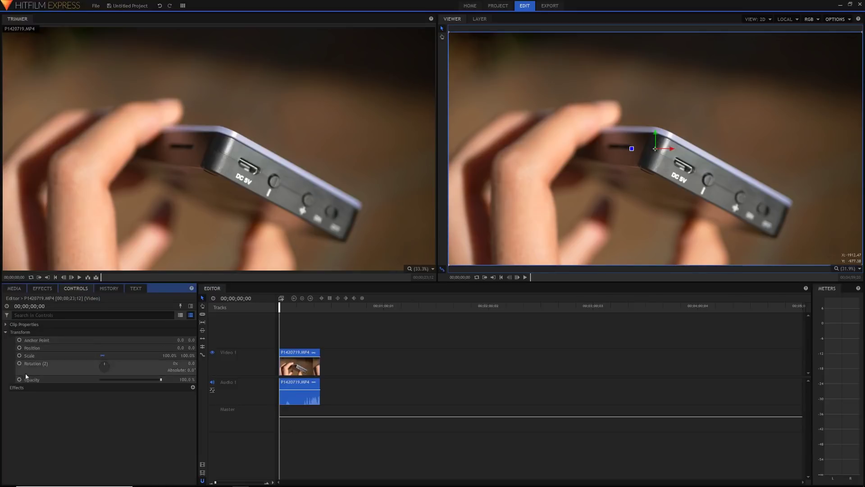
Search Effects for 'bright', apply Brightness & Contrast to the clip, and expand its settings.
{"action": "left_click", "coordinate": [45, 288]}
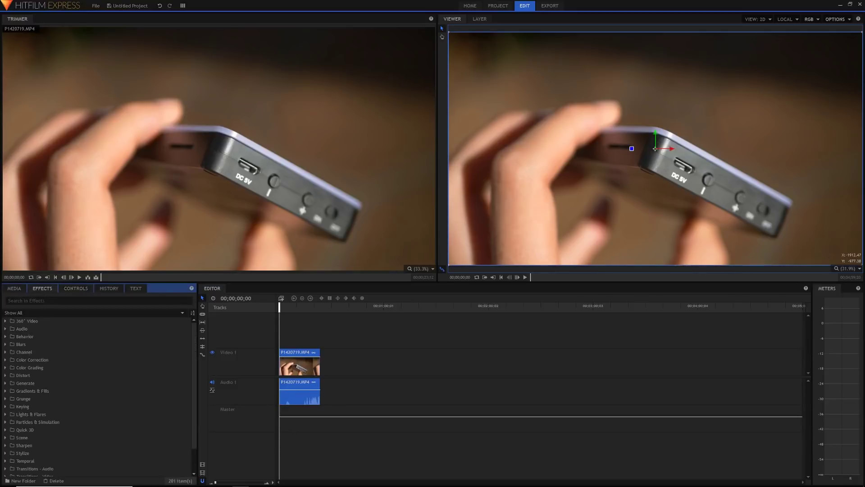
{"action": "type", "text": "bright"}
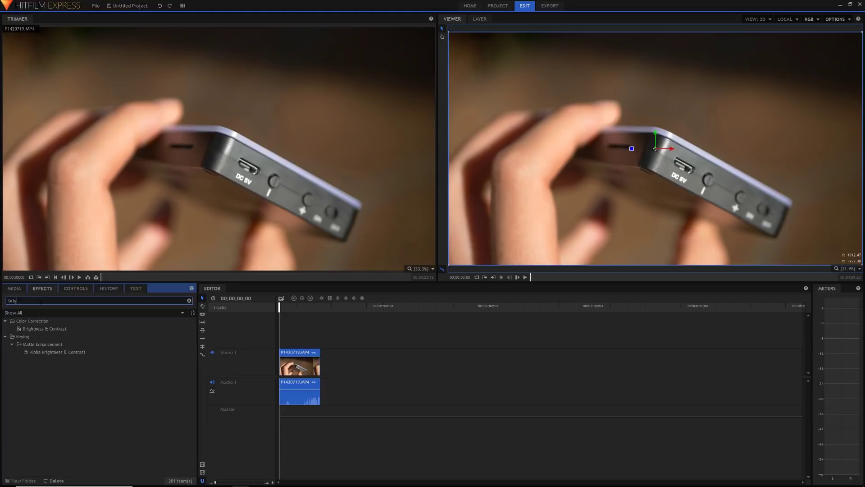
{"action": "left_click_drag", "start_coordinate": [36, 329], "coordinate": [295, 361]}
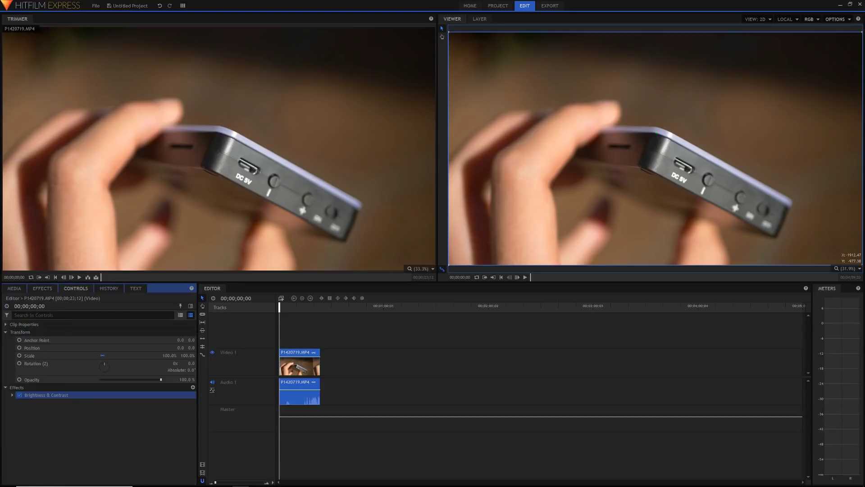
{"action": "left_click", "coordinate": [12, 394]}
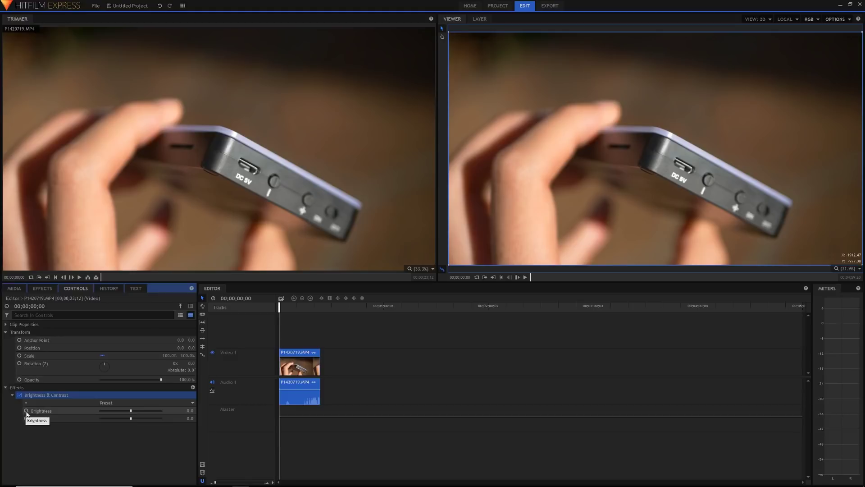
Put the playhead near 00;00;05;01, reselect the clip and select Brightness for keyframing.
{"action": "left_click", "coordinate": [288, 308]}
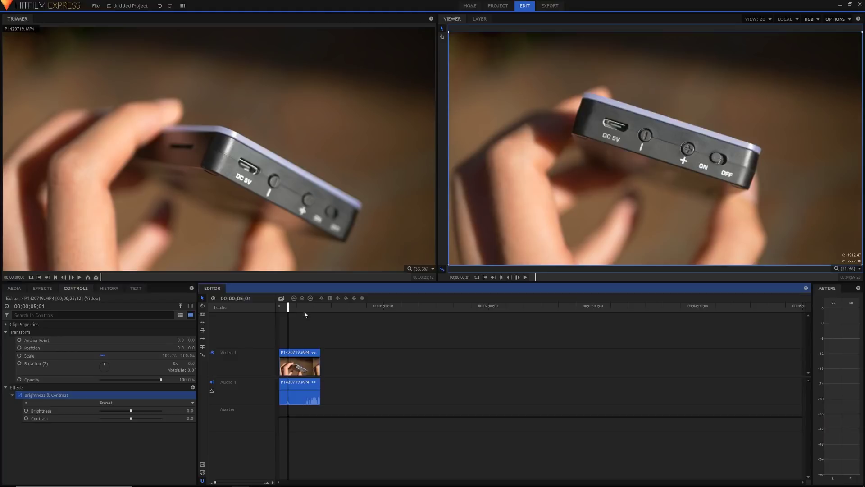
{"action": "left_click", "coordinate": [305, 320]}
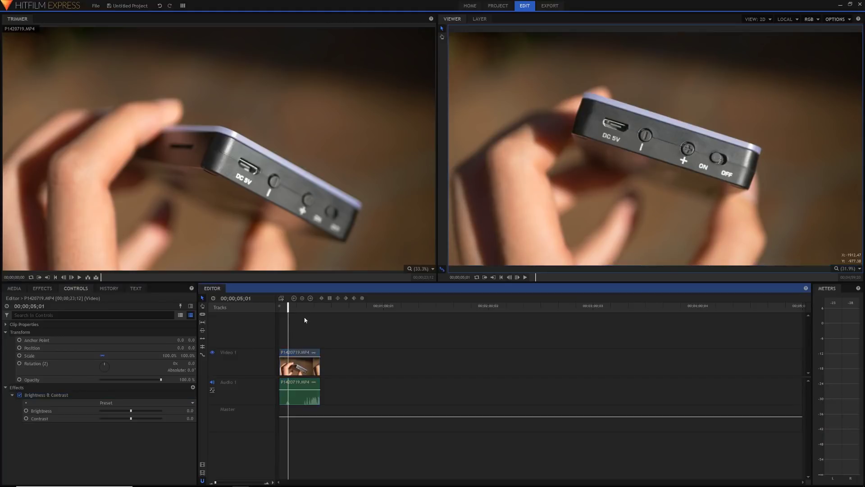
{"action": "left_click", "coordinate": [295, 353]}
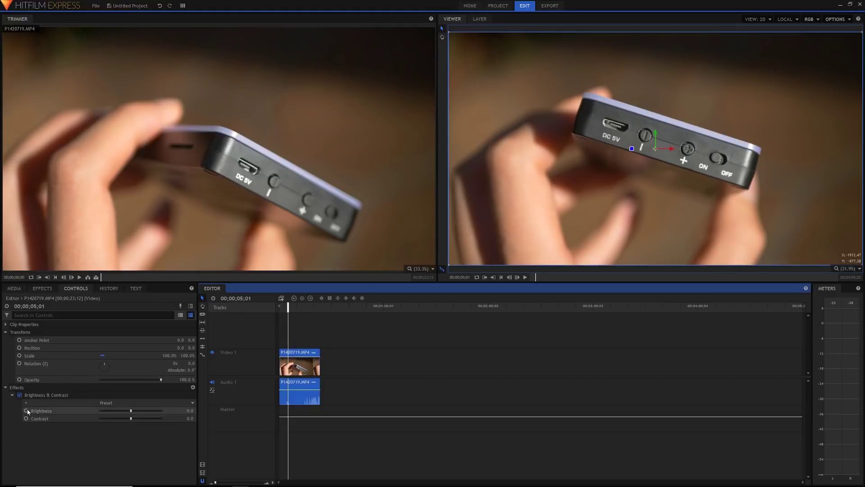
{"action": "left_click", "coordinate": [54, 411]}
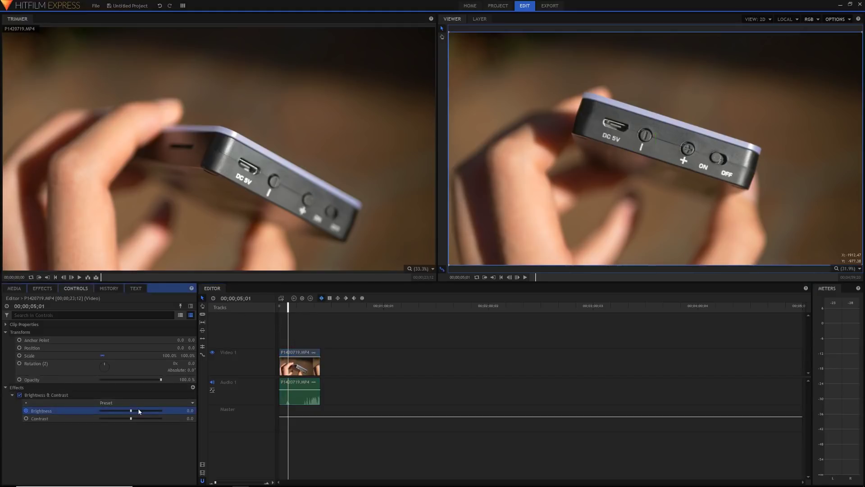
{"action": "left_click", "coordinate": [364, 317]}
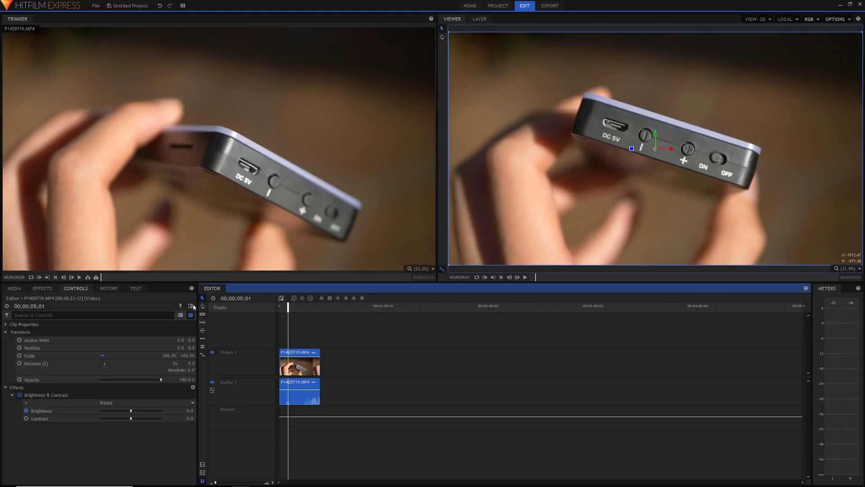
Show the Controls keyframe view, widen the panel and zoom in on the clip.
{"action": "left_click", "coordinate": [191, 307]}
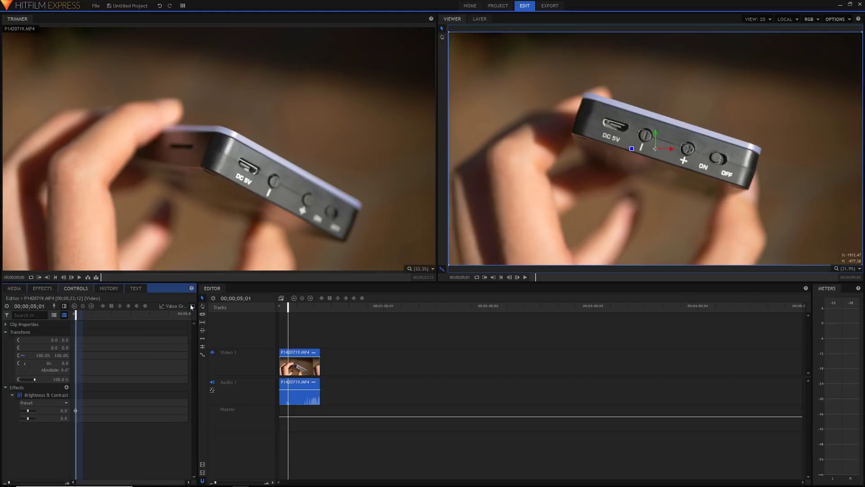
{"action": "left_click_drag", "start_coordinate": [198, 293], "coordinate": [410, 292]}
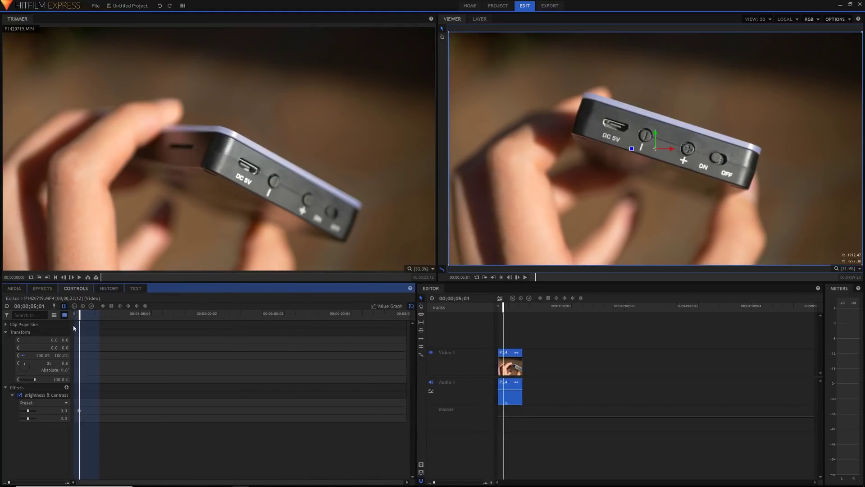
{"action": "left_click_drag", "start_coordinate": [72, 316], "coordinate": [149, 313]}
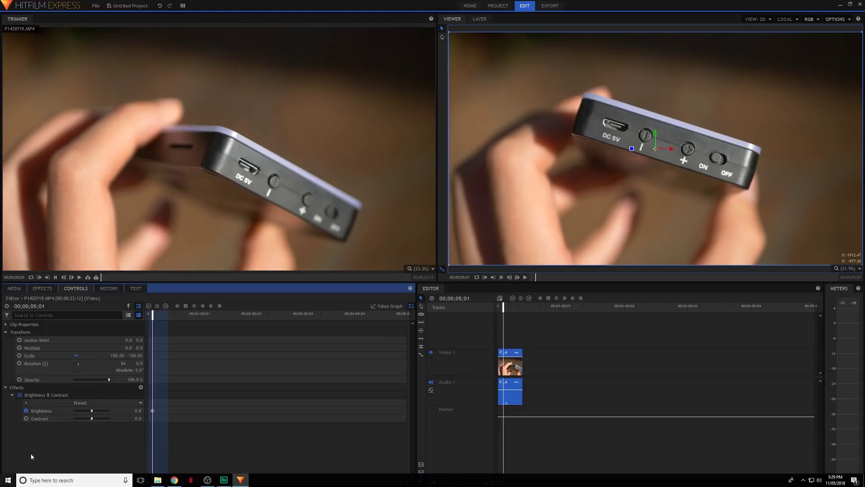
{"action": "left_click_drag", "start_coordinate": [9, 482], "coordinate": [27, 478]}
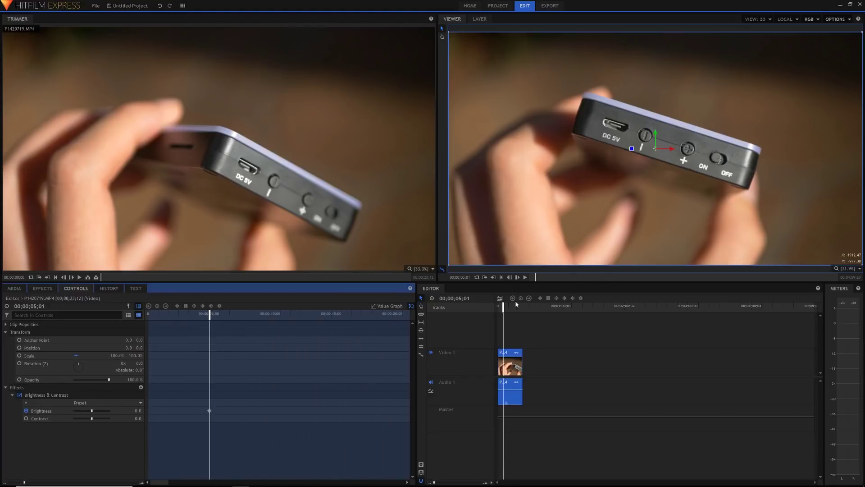
Add a Brightness keyframe of -62.0 at 00;00;14;20.
{"action": "left_click_drag", "start_coordinate": [503, 307], "coordinate": [512, 307]}
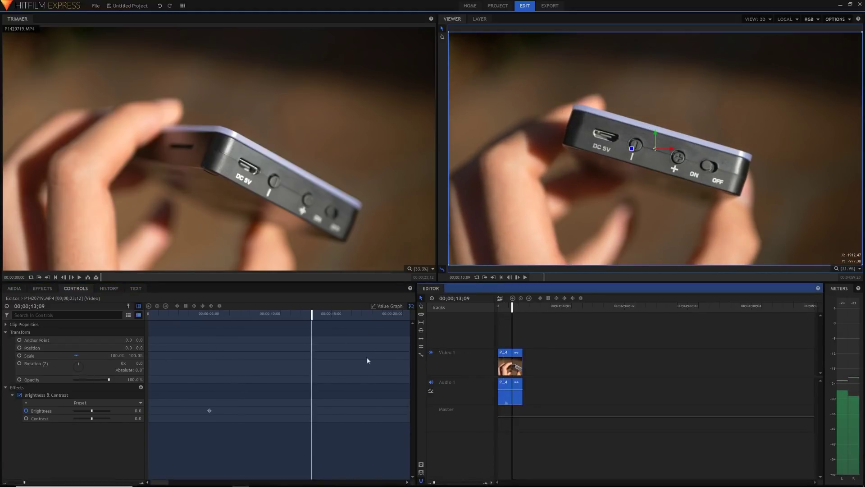
{"action": "scroll", "coordinate": [367, 361], "scroll_direction": "down", "scroll_amount": 3}
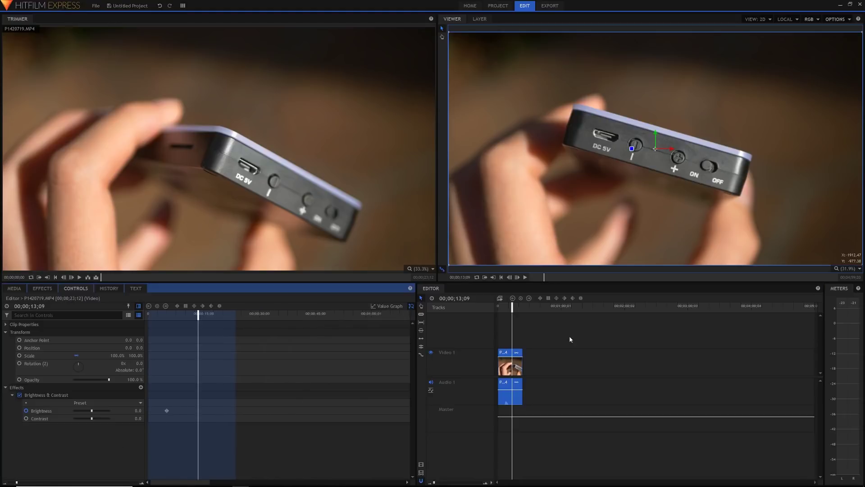
{"action": "left_click_drag", "start_coordinate": [199, 314], "coordinate": [209, 314]}
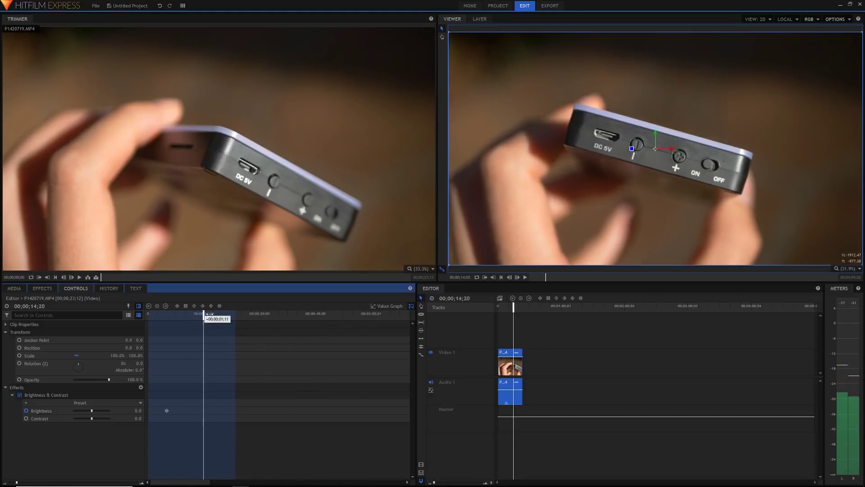
{"action": "left_click_drag", "start_coordinate": [91, 411], "coordinate": [81, 411]}
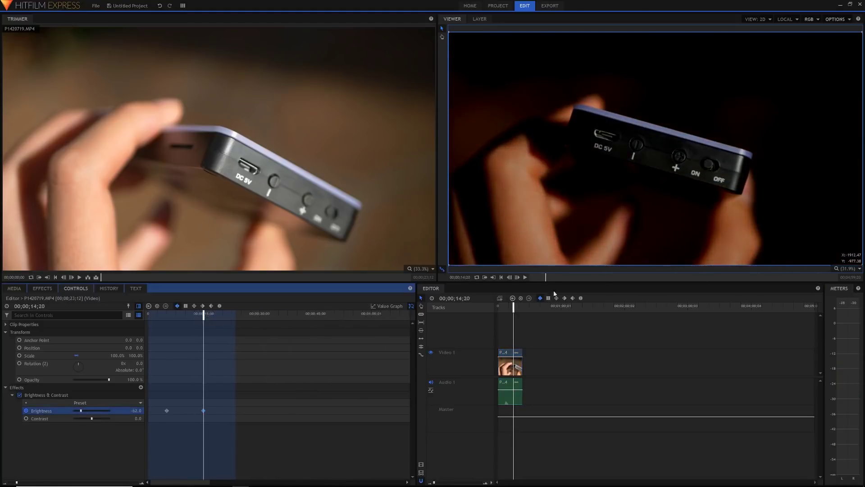
{"action": "left_click_drag", "start_coordinate": [500, 312], "coordinate": [500, 301]}
Preview the brightness fade to 00;00;11;16 and select both Brightness keyframes.
{"action": "key", "text": "space"}
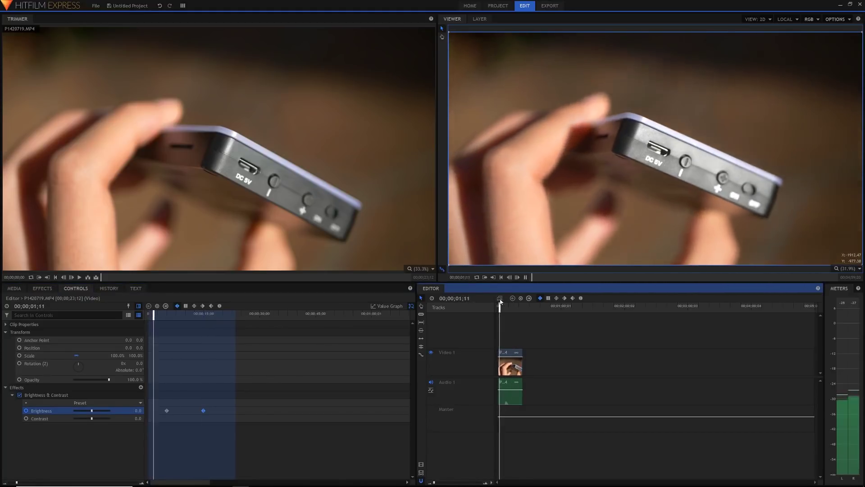
{"action": "left_click", "coordinate": [191, 313]}
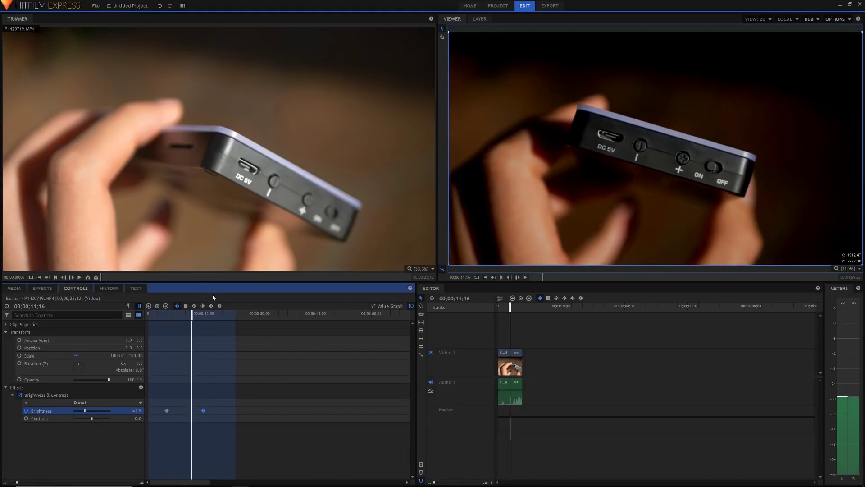
{"action": "left_click_drag", "start_coordinate": [219, 385], "coordinate": [154, 450]}
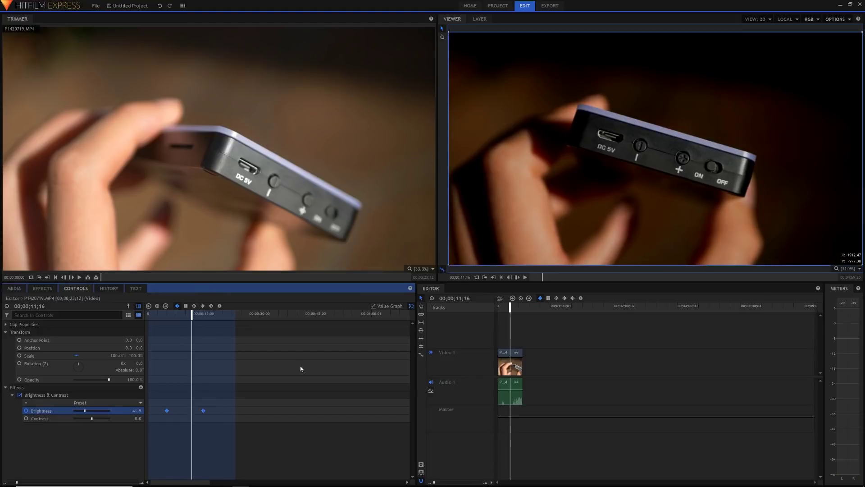
{"action": "left_click", "coordinate": [389, 307]}
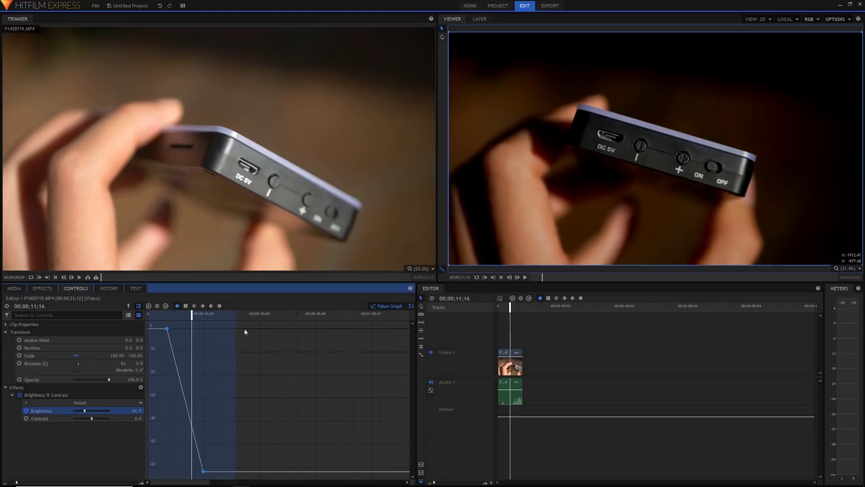
Switch the keyframes to smooth interpolation and drag the Bezier handles to ease the curve.
{"action": "left_click", "coordinate": [220, 307]}
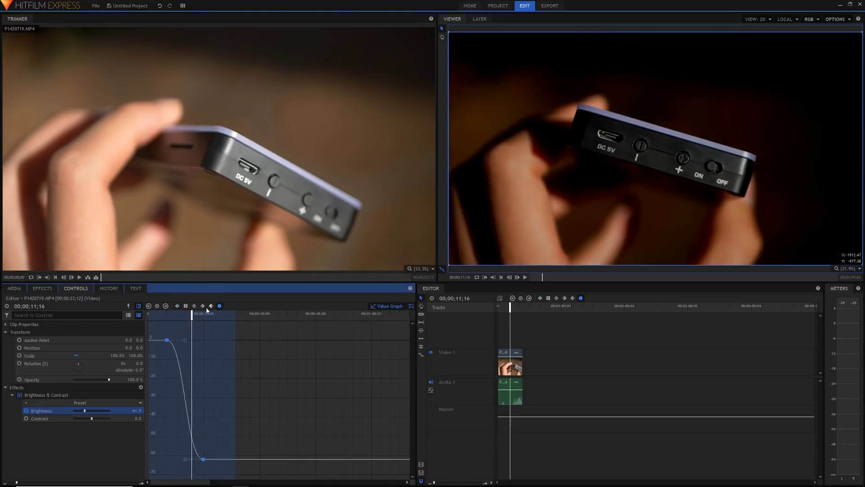
{"action": "left_click_drag", "start_coordinate": [184, 340], "coordinate": [166, 373]}
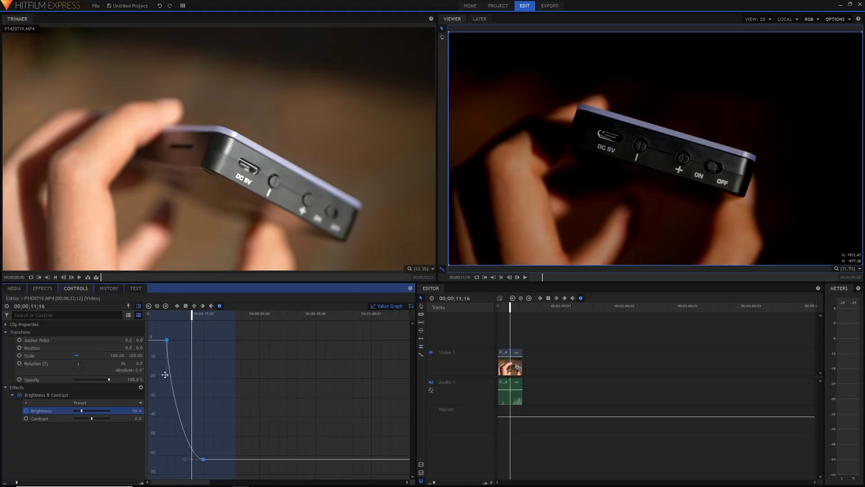
{"action": "left_click_drag", "start_coordinate": [165, 375], "coordinate": [191, 341]}
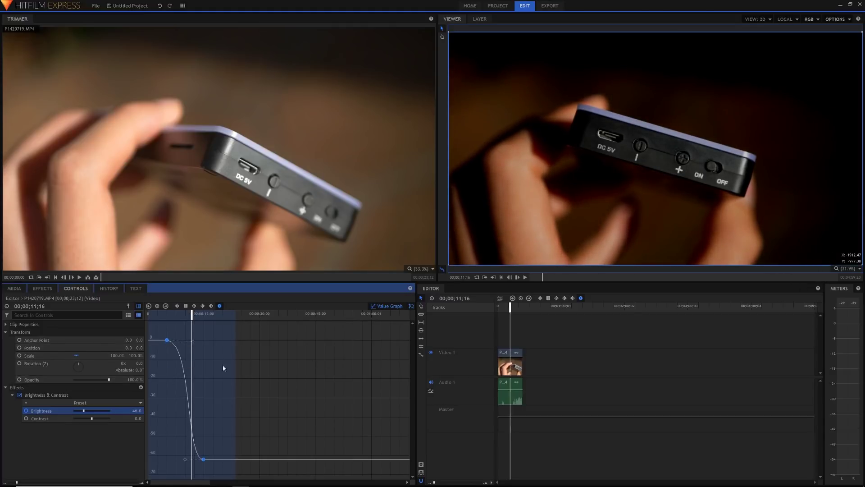
{"action": "left_click", "coordinate": [91, 396]}
Delete Brightness & Contrast, turn off Value Graph and narrow the Controls panel.
{"action": "key", "text": "Delete"}
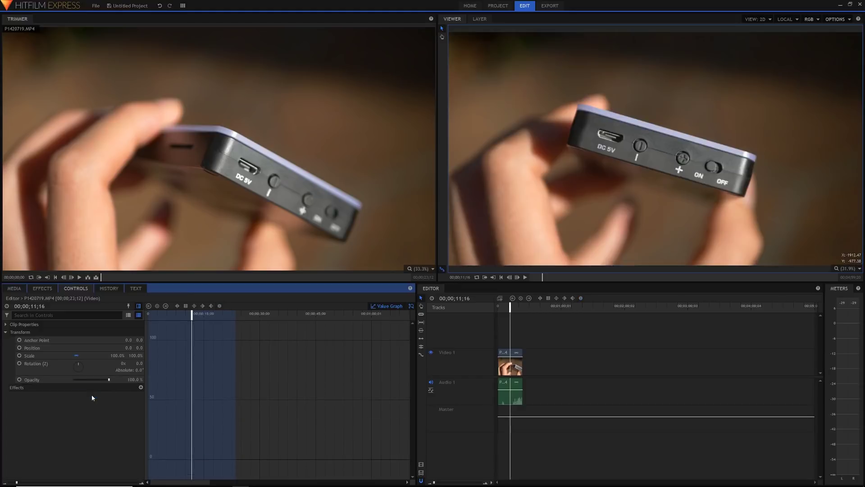
{"action": "left_click", "coordinate": [388, 306]}
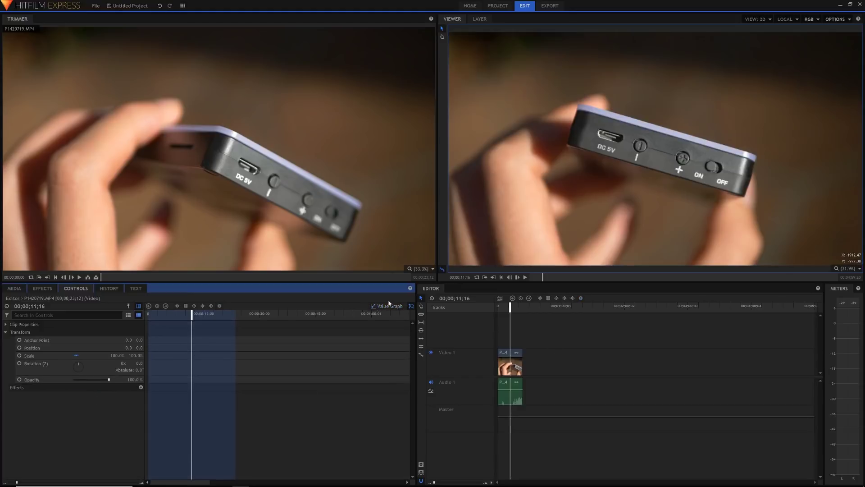
{"action": "left_click", "coordinate": [139, 305]}
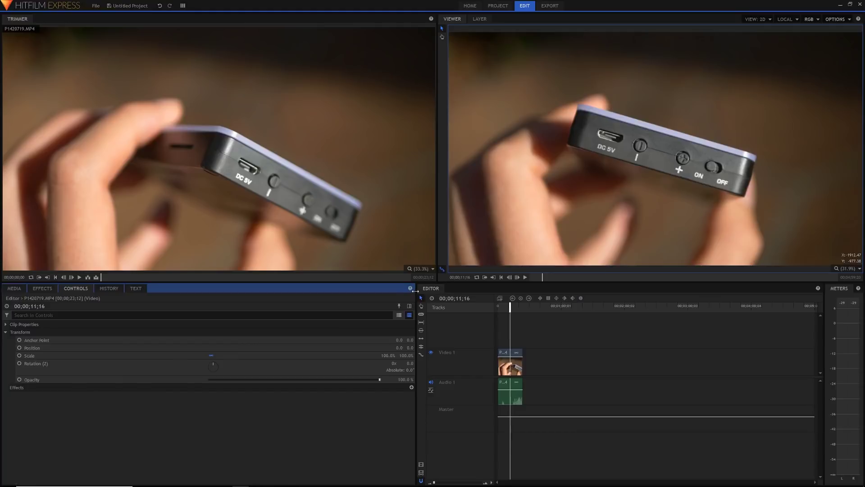
{"action": "left_click_drag", "start_coordinate": [416, 291], "coordinate": [155, 291]}
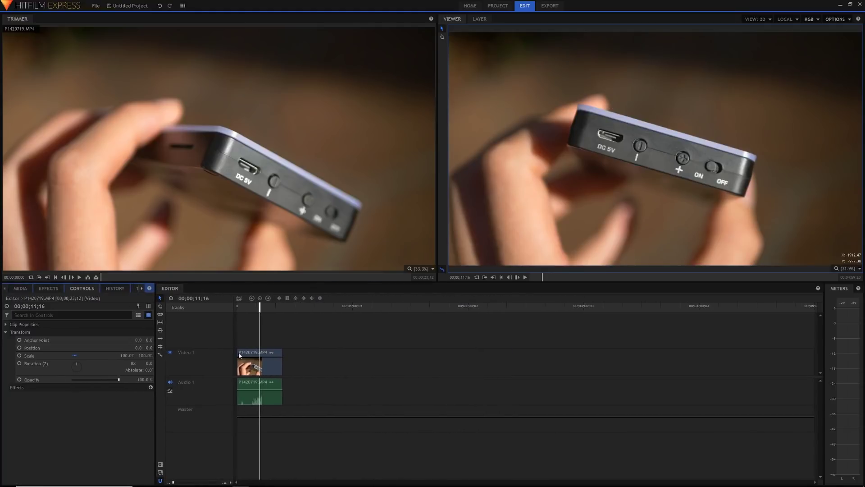
Keyframe the clip's Position, scrubbing Position X to 2450 at 00;00;16;11.
{"action": "left_click", "coordinate": [255, 352]}
{"action": "left_click", "coordinate": [24, 349]}
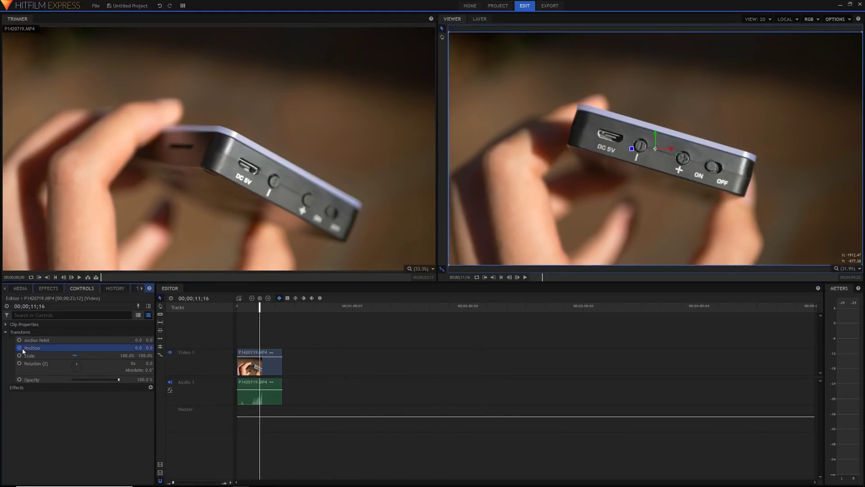
{"action": "left_click", "coordinate": [269, 309]}
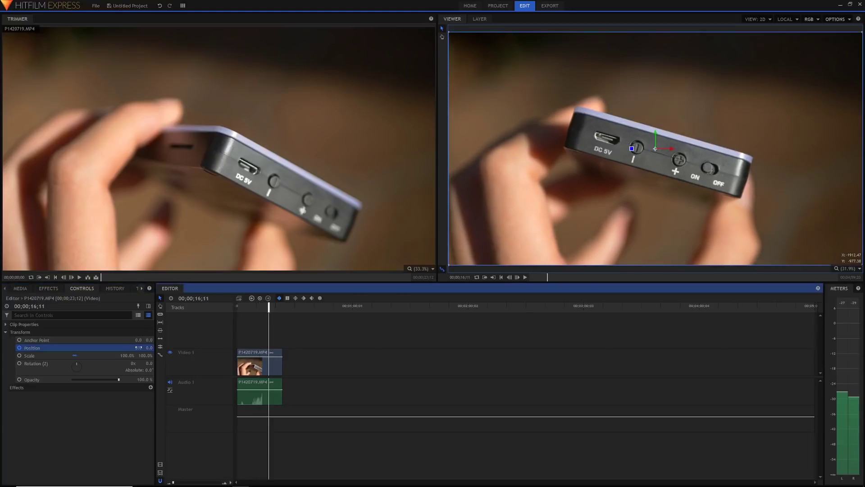
{"action": "left_click_drag", "start_coordinate": [136, 347], "coordinate": [244, 348]}
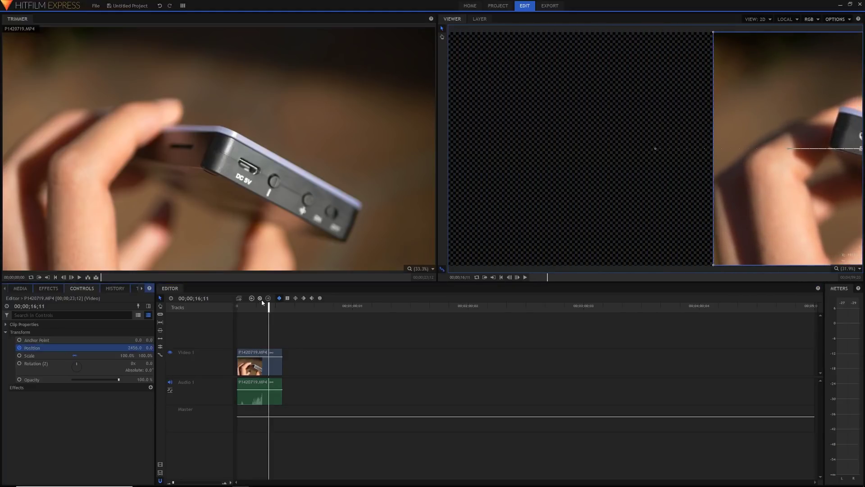
{"action": "left_click_drag", "start_coordinate": [268, 307], "coordinate": [266, 306]}
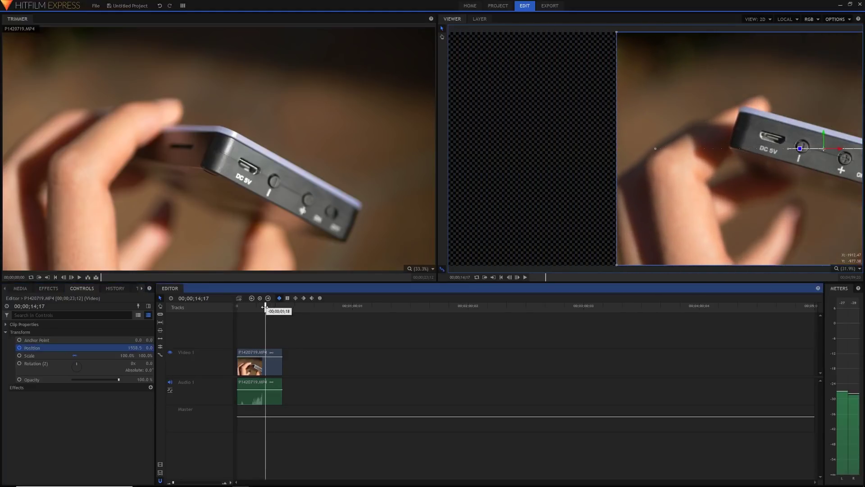
{"action": "scroll", "coordinate": [663, 164], "scroll_direction": "up", "scroll_amount": 5}
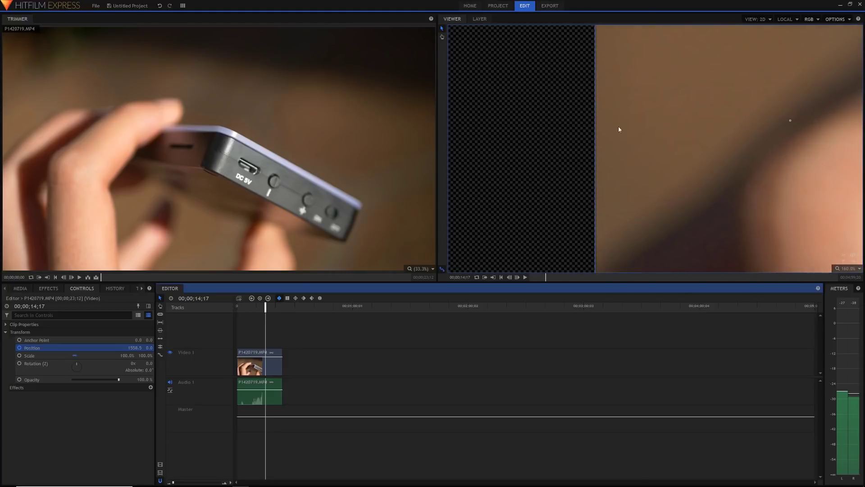
Turn on Motion Blur in the clip's properties.
{"action": "left_click", "coordinate": [6, 325]}
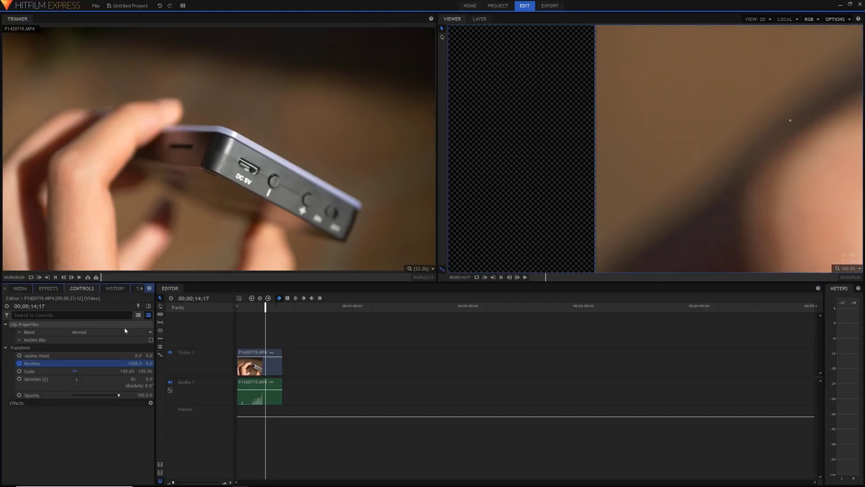
{"action": "left_click", "coordinate": [151, 340]}
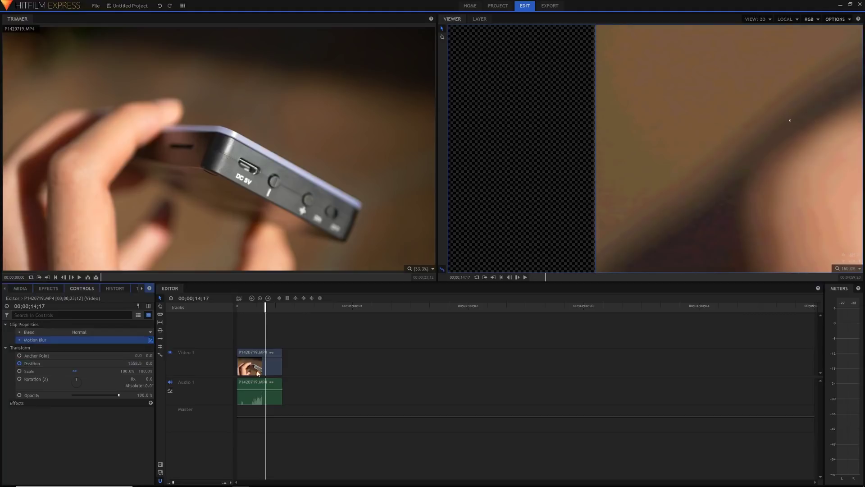
{"action": "left_click", "coordinate": [325, 368]}
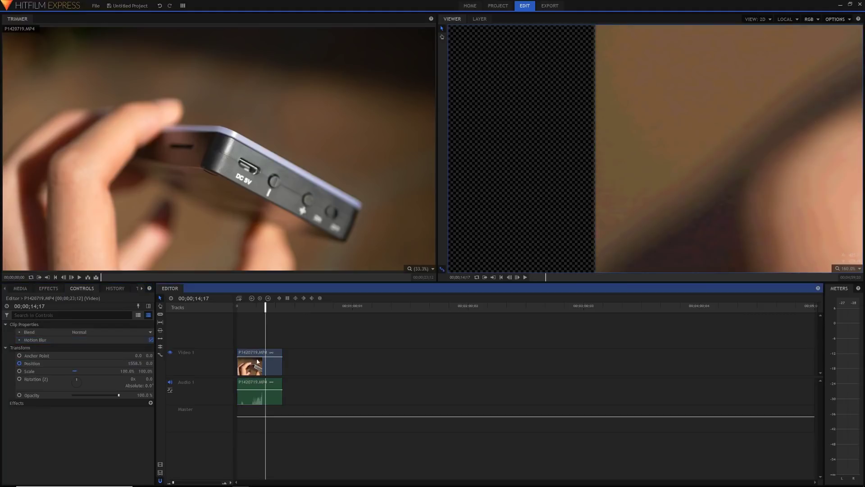
Set the Viewer zoom to Scale to Fit.
{"action": "scroll", "coordinate": [625, 109], "scroll_direction": "down", "scroll_amount": 5}
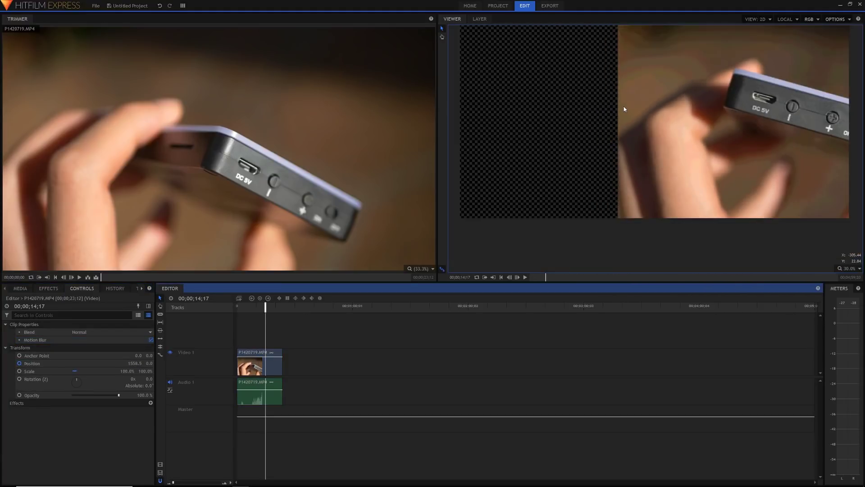
{"action": "left_click", "coordinate": [849, 268]}
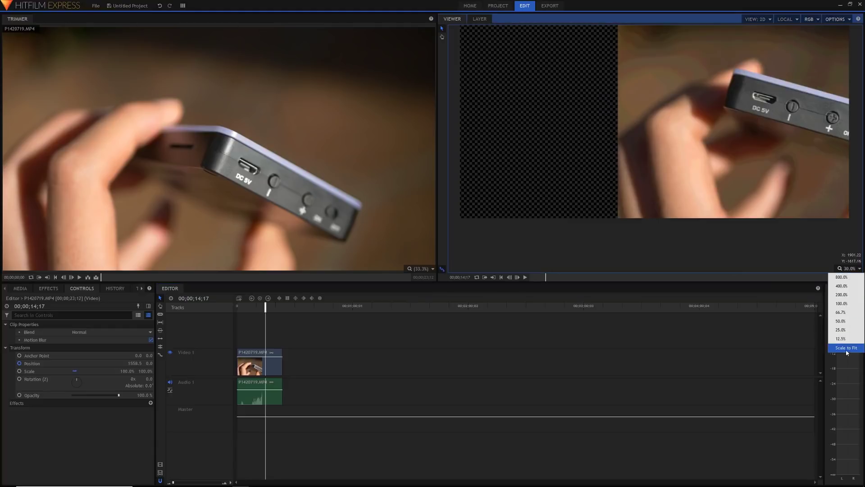
{"action": "left_click", "coordinate": [847, 349]}
{"action": "left_click", "coordinate": [258, 375]}
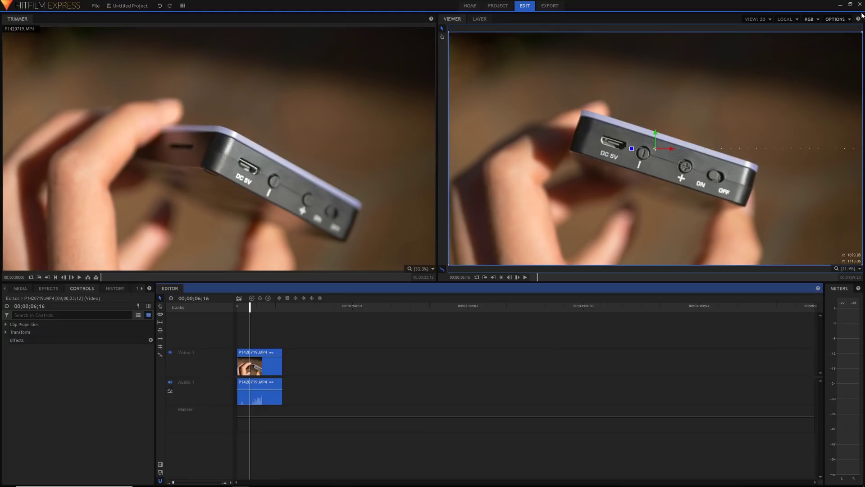
{"action": "left_click", "coordinate": [839, 19]}
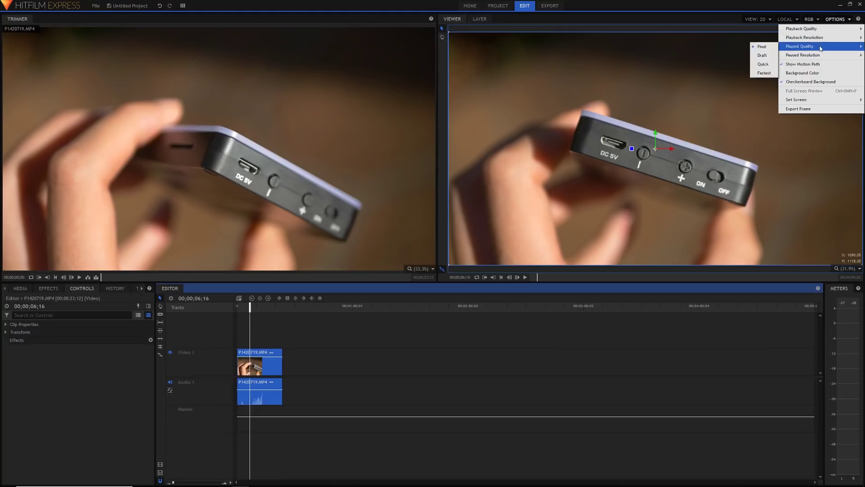
Review the Viewer's Playback Quality, Paused Quality and Resolution options.
{"action": "mouse_move", "coordinate": [821, 40]}
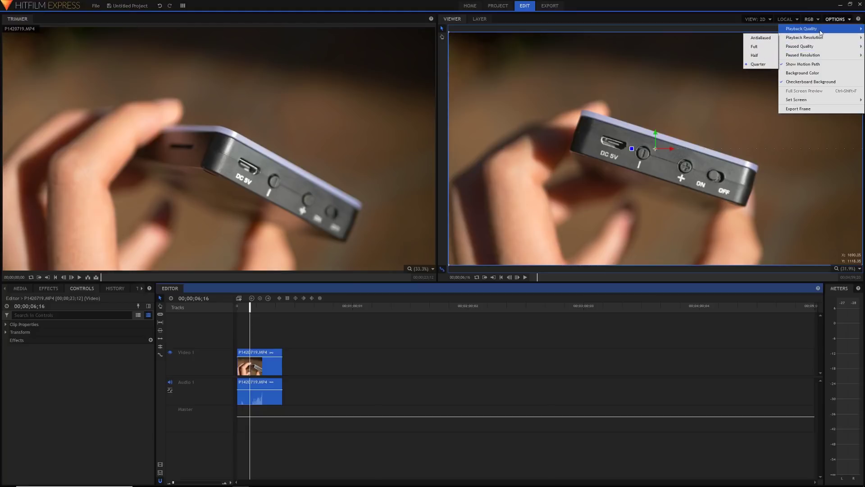
{"action": "mouse_move", "coordinate": [819, 56]}
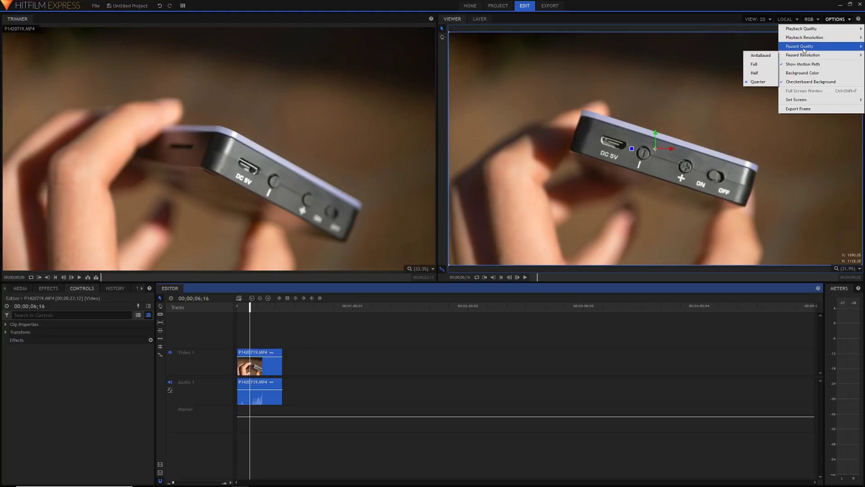
{"action": "mouse_move", "coordinate": [800, 31]}
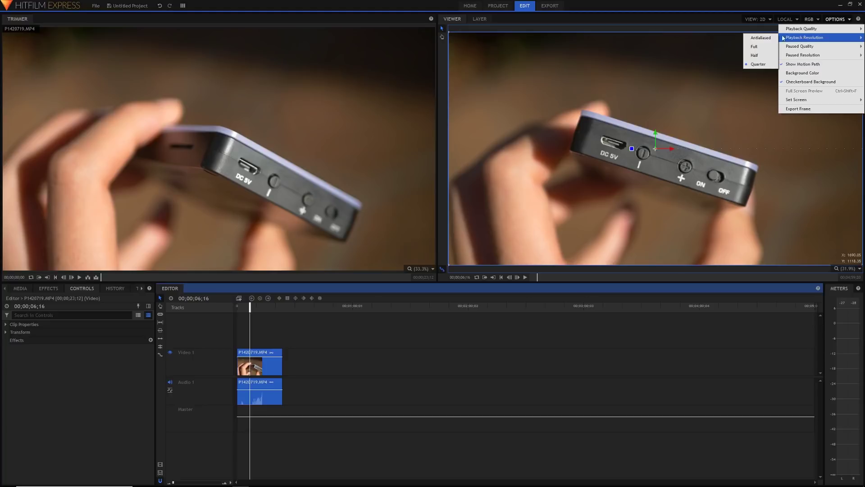
{"action": "left_click", "coordinate": [421, 397]}
Deselect the clips and play the clip to about 00;00;09;21.
{"action": "left_click", "coordinate": [483, 348]}
{"action": "key", "text": "space"}
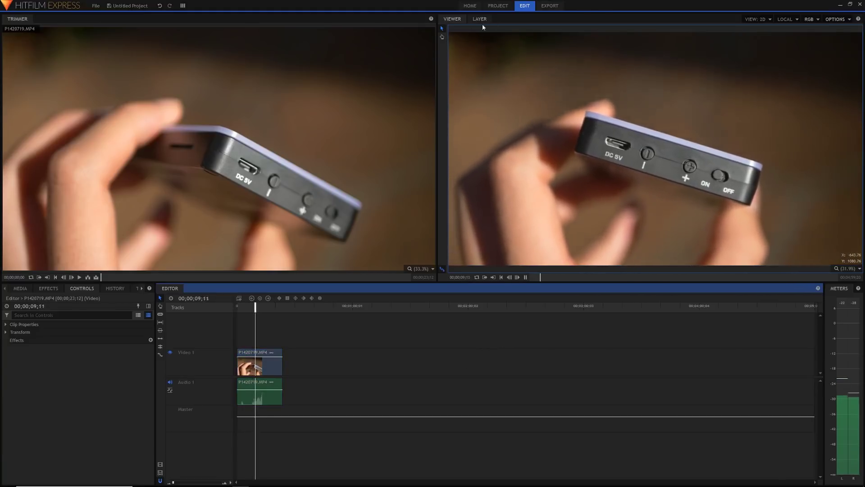
{"action": "key", "text": "space"}
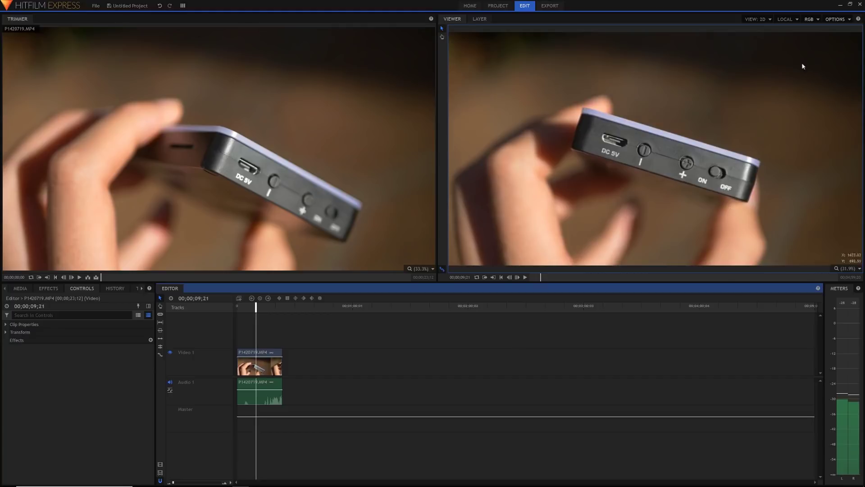
Check Viewer Paused Quality, then play and jump the playhead to about 16 seconds.
{"action": "left_click", "coordinate": [836, 19]}
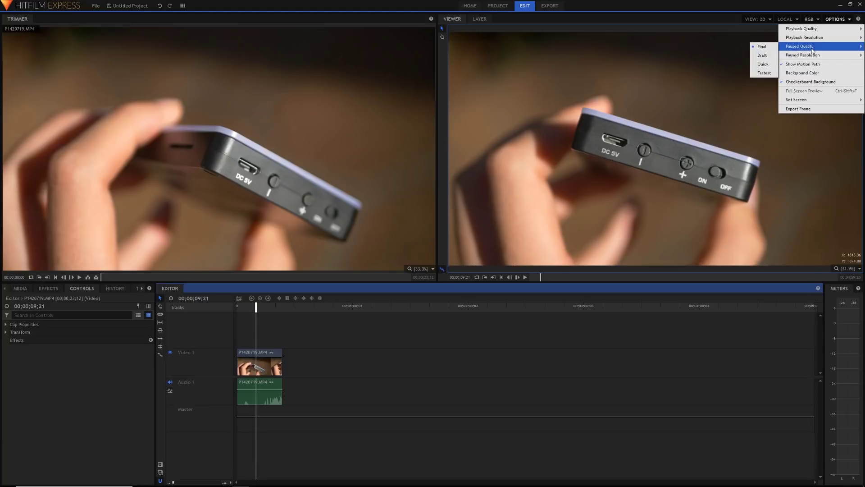
{"action": "left_click", "coordinate": [317, 335]}
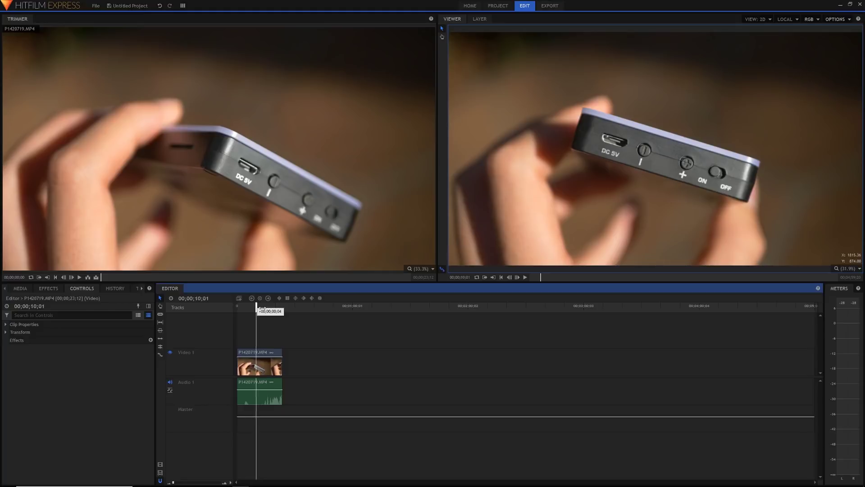
{"action": "key", "text": "space"}
{"action": "left_click", "coordinate": [268, 307]}
Check the Viewer's Set Screen options and settle the playhead at 00;00;16;03.
{"action": "left_click", "coordinate": [836, 19]}
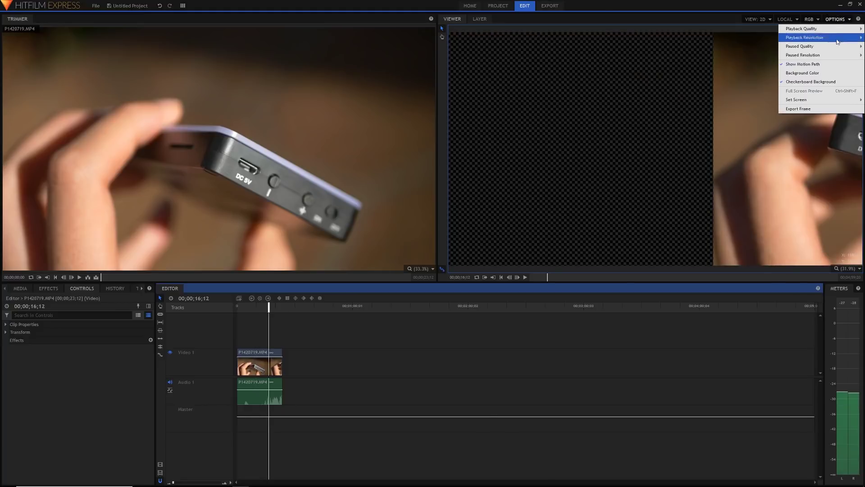
{"action": "mouse_move", "coordinate": [797, 100]}
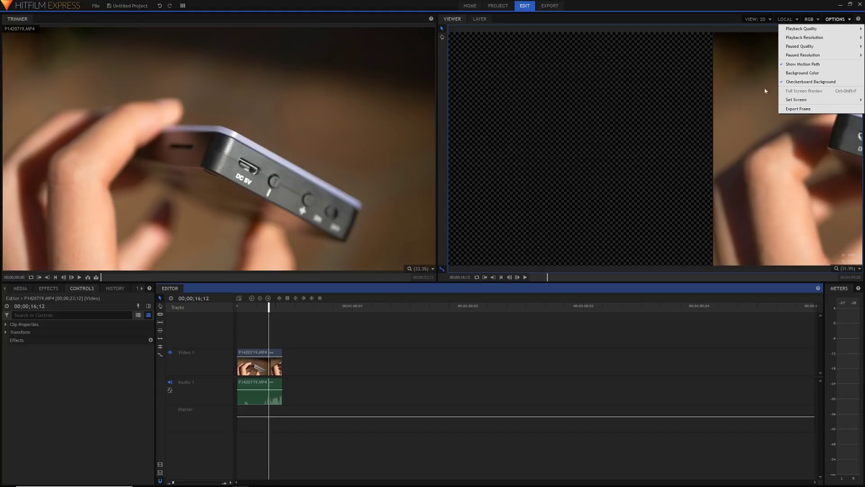
{"action": "left_click", "coordinate": [445, 338]}
{"action": "left_click", "coordinate": [255, 306]}
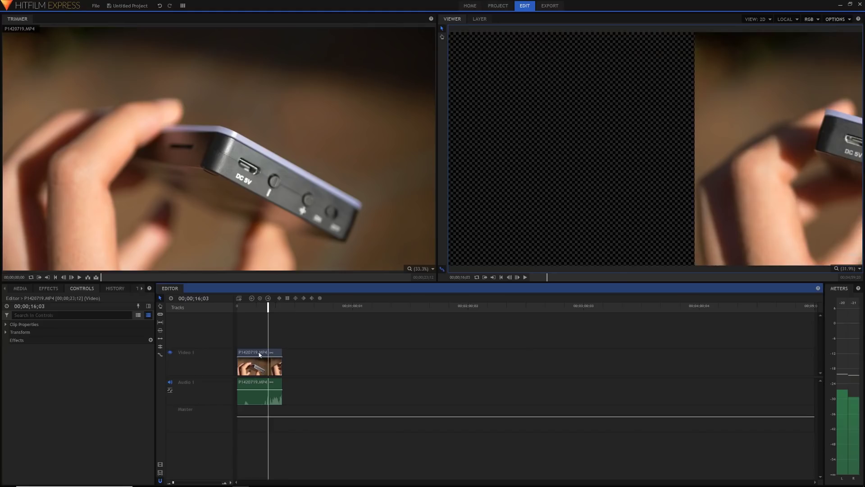
{"action": "right_click", "coordinate": [238, 356]}
Load the Compositing workspace, show the Layout panel, and park the playhead at 10;15.
{"action": "left_click", "coordinate": [244, 320]}
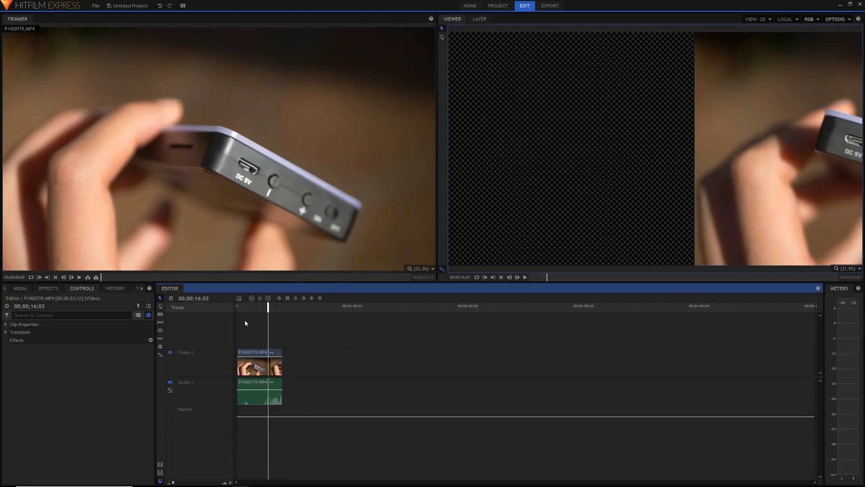
{"action": "left_click", "coordinate": [181, 7]}
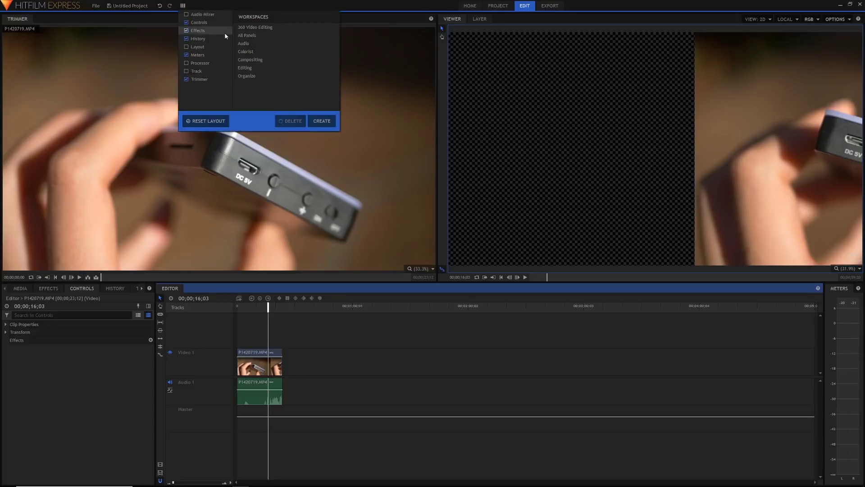
{"action": "left_click", "coordinate": [249, 60]}
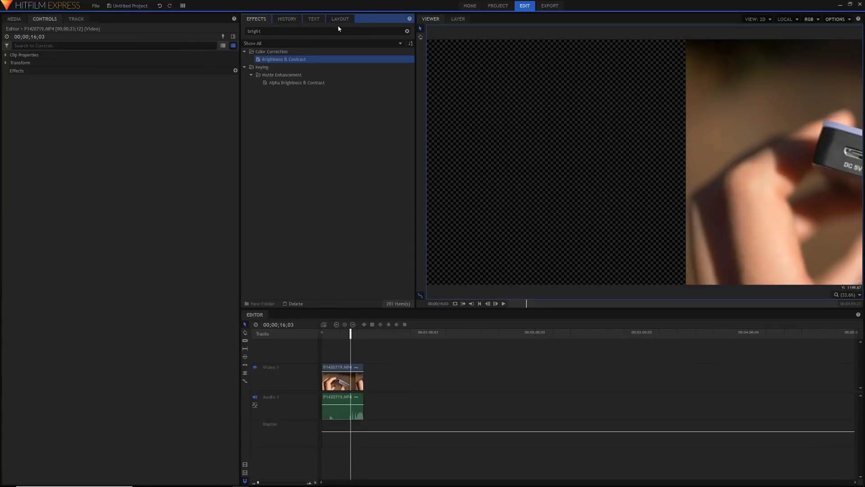
{"action": "left_click", "coordinate": [341, 19]}
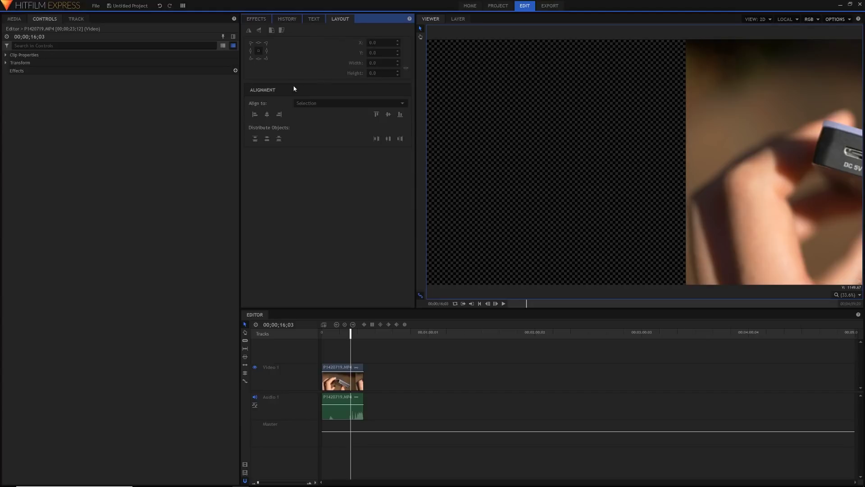
{"action": "left_click", "coordinate": [342, 333]}
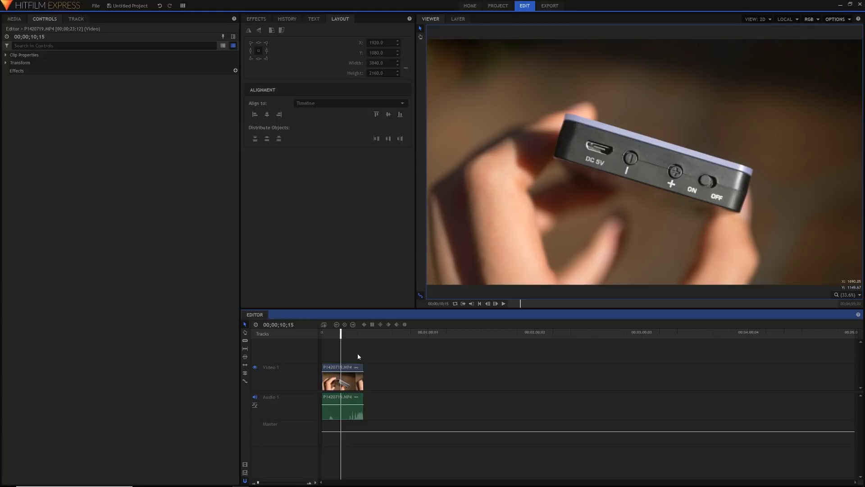
{"action": "left_click", "coordinate": [261, 19]}
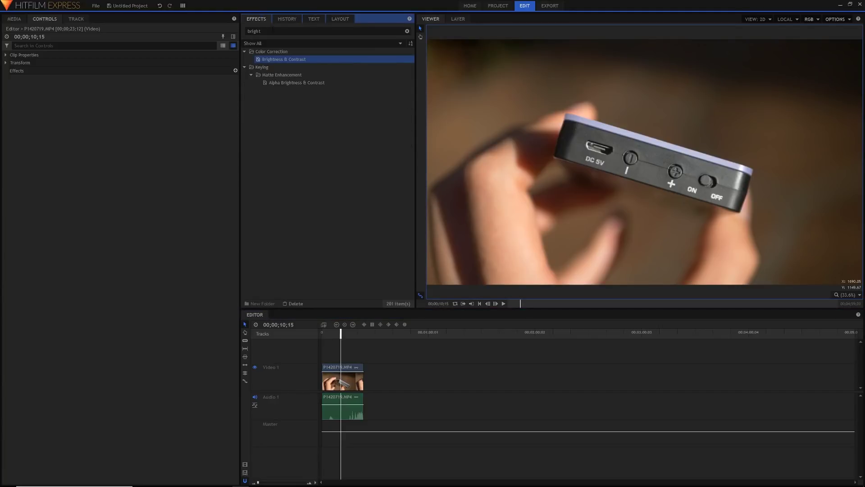
Delete the 'bright' effects search term so every effect category is listed again.
{"action": "double_click", "coordinate": [273, 31]}
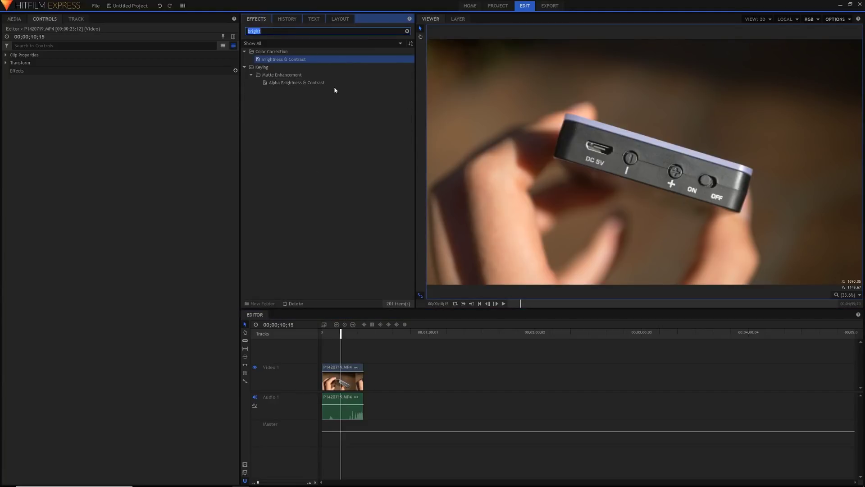
{"action": "key", "text": "BackSpace"}
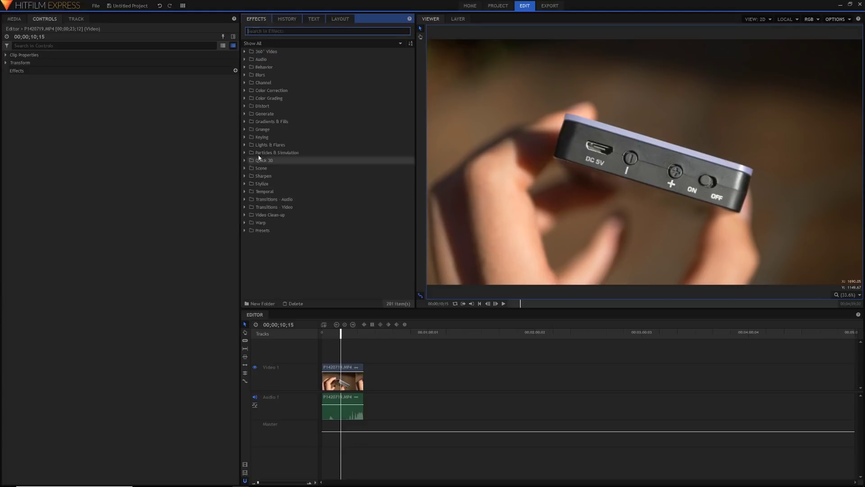
{"action": "left_click", "coordinate": [188, 131]}
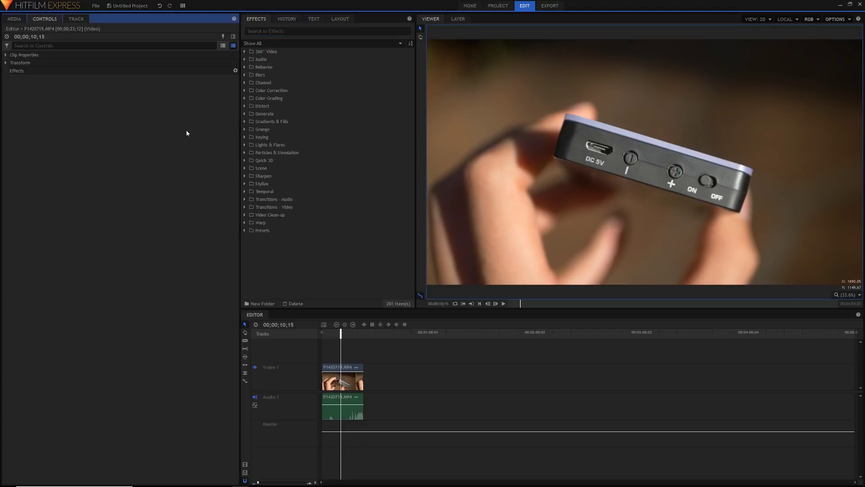
{"action": "left_click", "coordinate": [182, 6]}
{"action": "left_click", "coordinate": [256, 65]}
In Chrome, scroll to the Version 8.0 notes and highlight the text and Quick PiP entries.
{"action": "key", "text": "alt+Tab"}
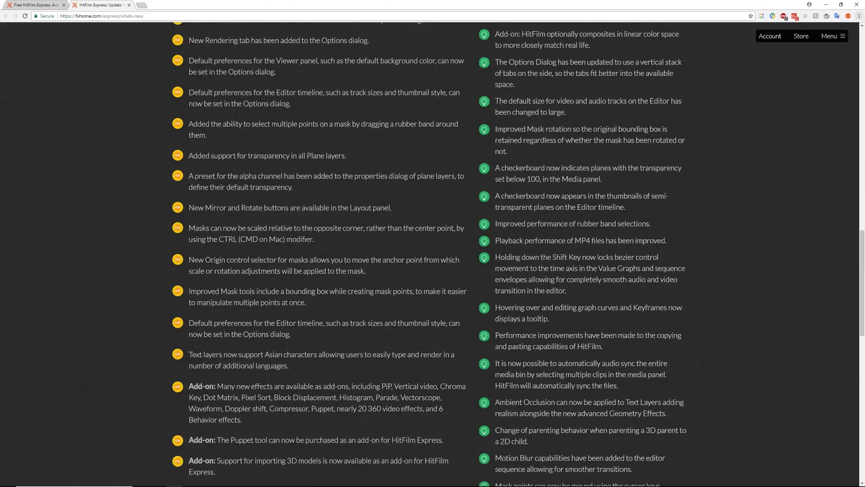
{"action": "scroll", "coordinate": [255, 185], "scroll_direction": "up", "scroll_amount": 8}
{"action": "scroll", "coordinate": [256, 188], "scroll_direction": "up", "scroll_amount": 5}
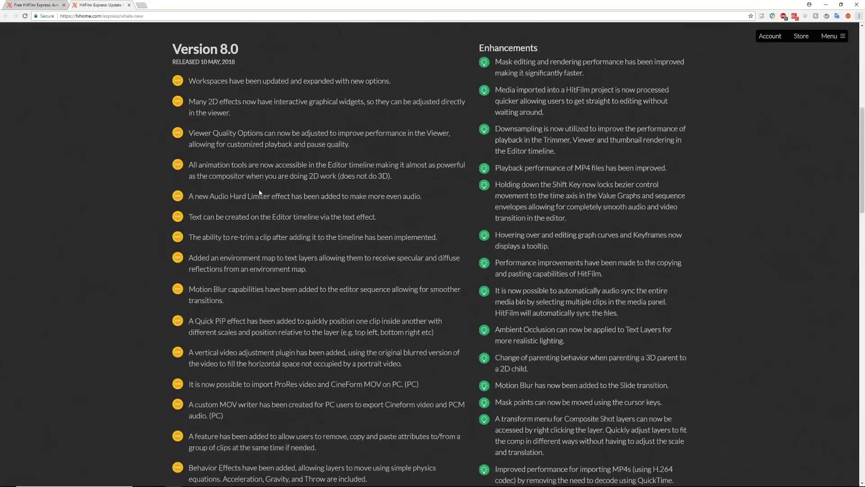
{"action": "left_click_drag", "start_coordinate": [188, 250], "coordinate": [356, 250]}
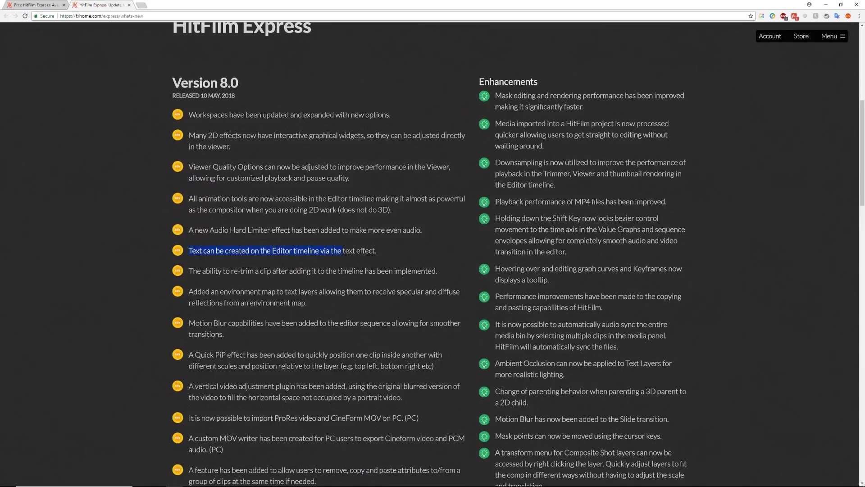
{"action": "triple_click", "coordinate": [345, 251]}
{"action": "left_click", "coordinate": [332, 252]}
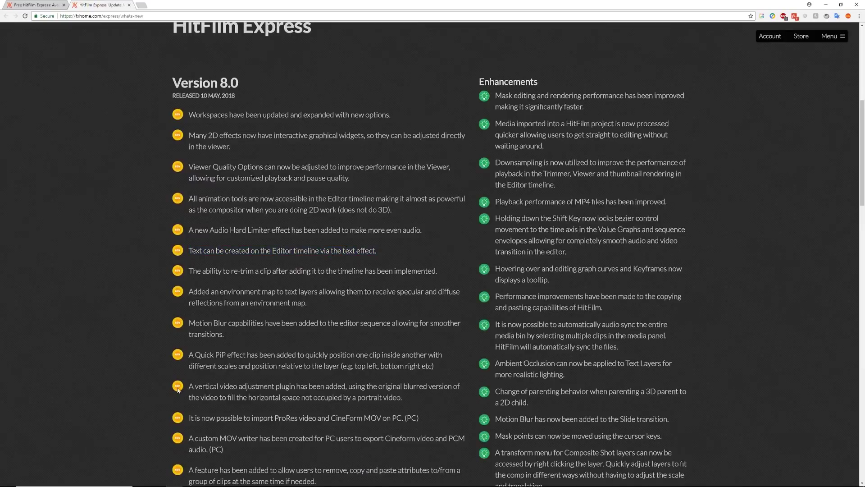
{"action": "left_click_drag", "start_coordinate": [189, 354], "coordinate": [299, 354]}
{"action": "left_click", "coordinate": [298, 354]}
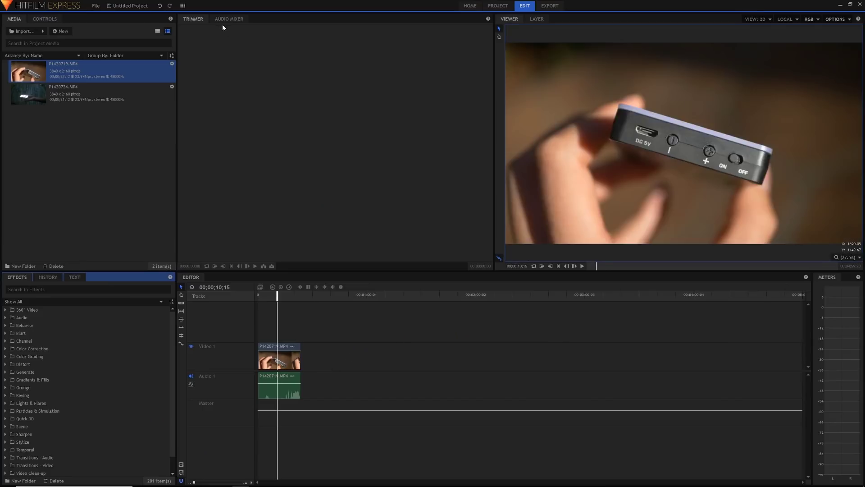
Switch to the Editing workspace, then apply Reset Layout to restore its default panels.
{"action": "left_click", "coordinate": [183, 6]}
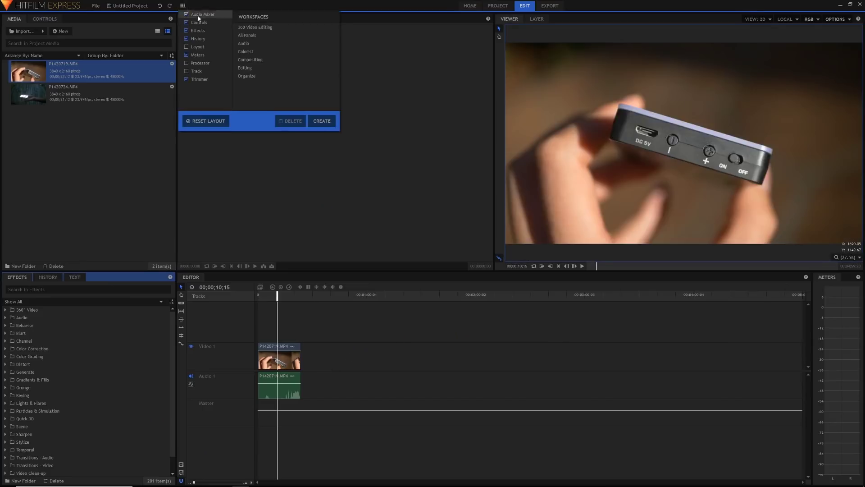
{"action": "left_click", "coordinate": [266, 72]}
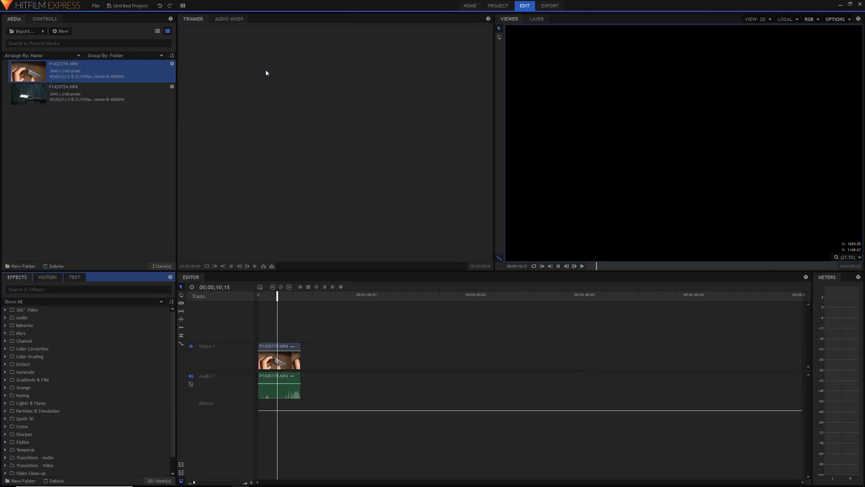
{"action": "left_click", "coordinate": [182, 6]}
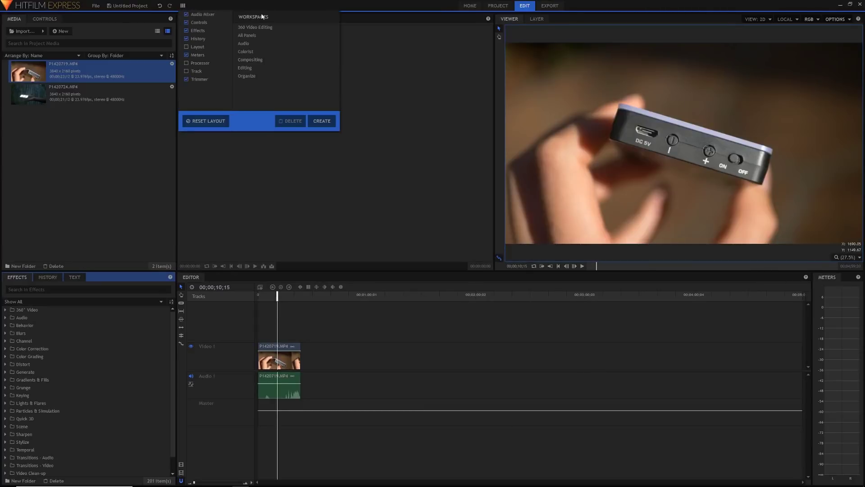
{"action": "left_click", "coordinate": [194, 121]}
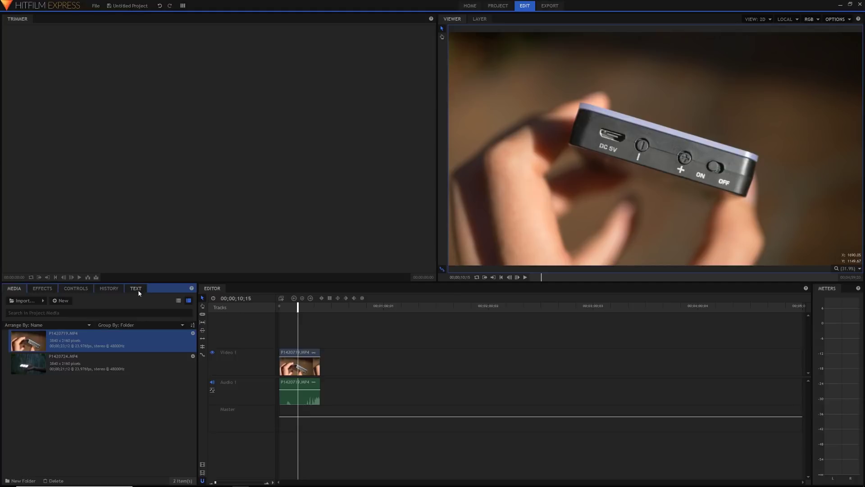
Search the Effects library for 'text', then refine and clear the search.
{"action": "left_click", "coordinate": [43, 288]}
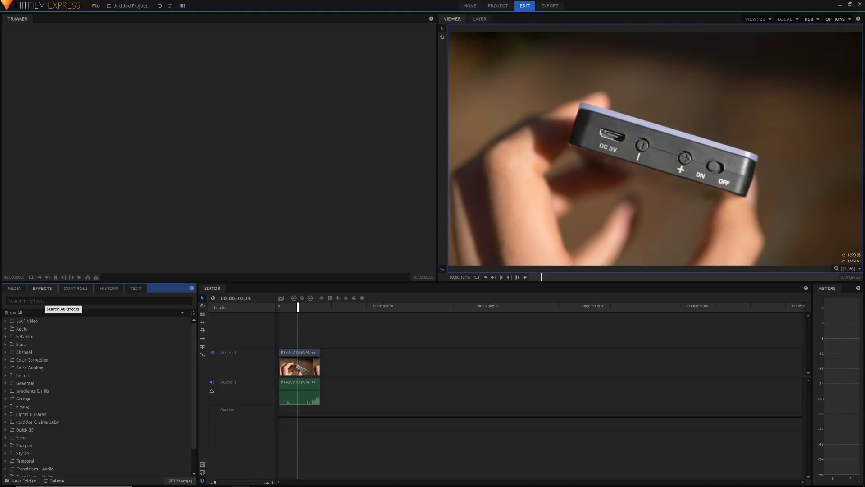
{"action": "left_click", "coordinate": [45, 301]}
{"action": "type", "text": "text"}
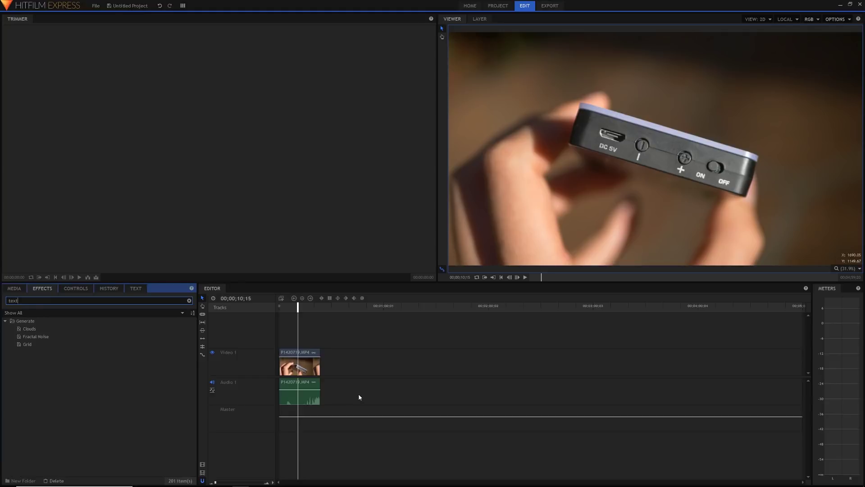
{"action": "left_click", "coordinate": [75, 289]}
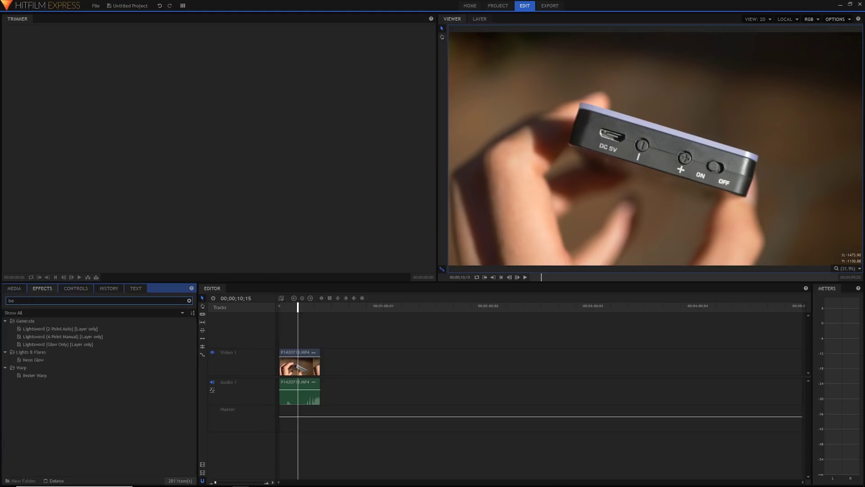
{"action": "key", "text": "BackSpace"}
{"action": "key", "text": "BackSpace"}
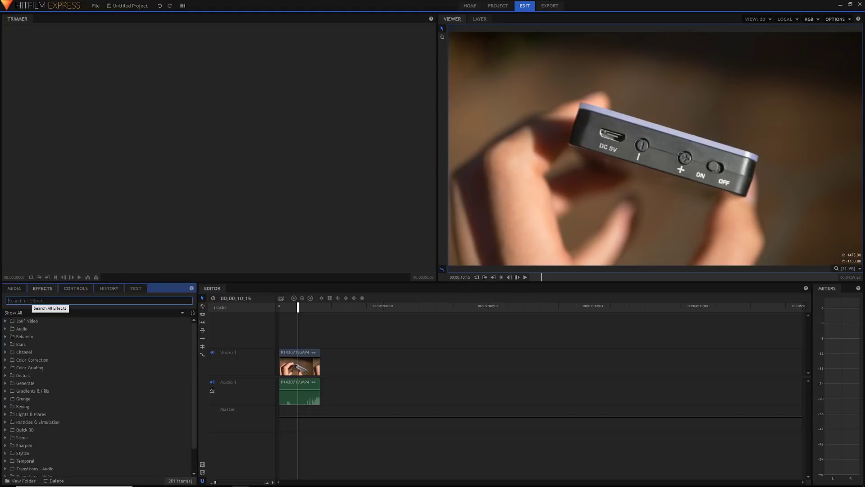
Expand the Behavior effects folder and select Acceleration, Gravity and Throw in turn.
{"action": "left_click", "coordinate": [5, 337]}
{"action": "left_click", "coordinate": [93, 344]}
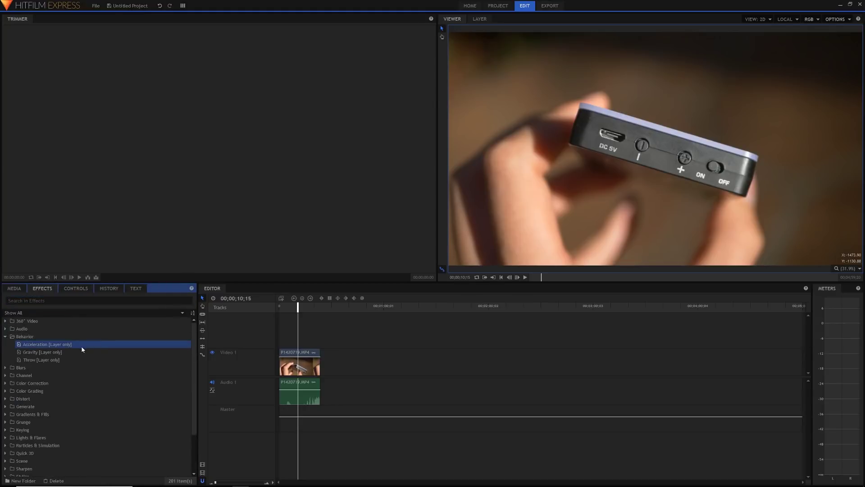
{"action": "left_click", "coordinate": [74, 352]}
{"action": "left_click", "coordinate": [68, 360]}
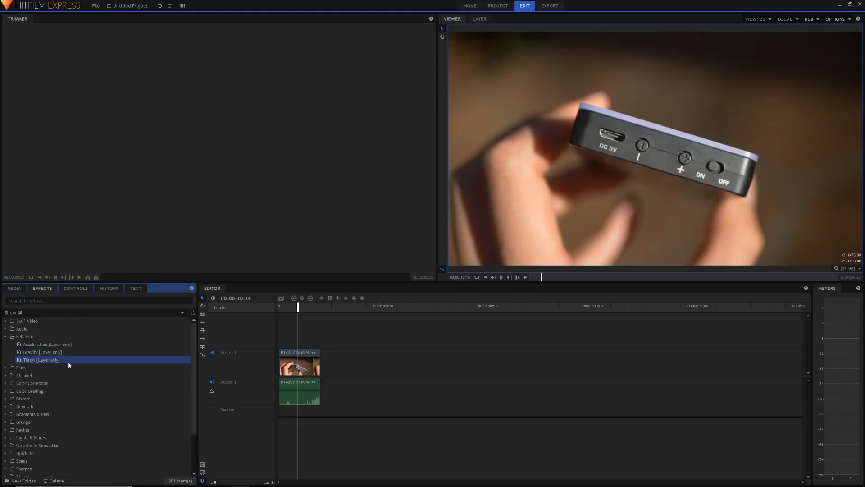
{"action": "left_click", "coordinate": [41, 347]}
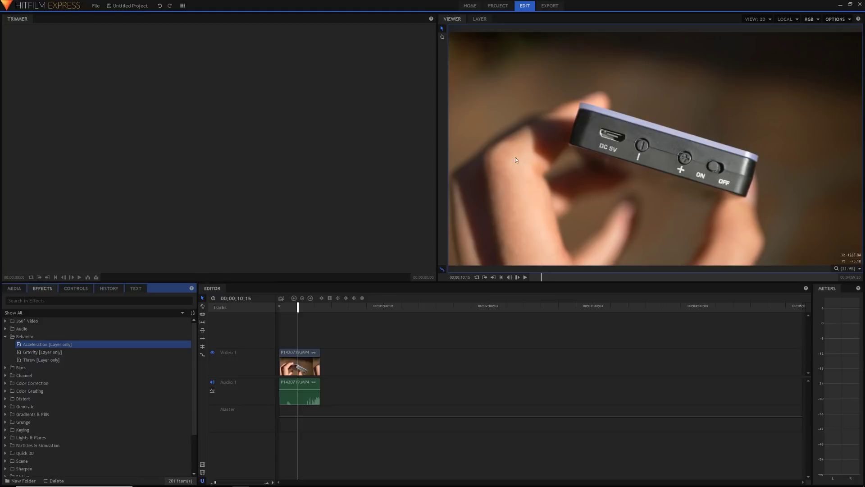
{"action": "left_click", "coordinate": [130, 353]}
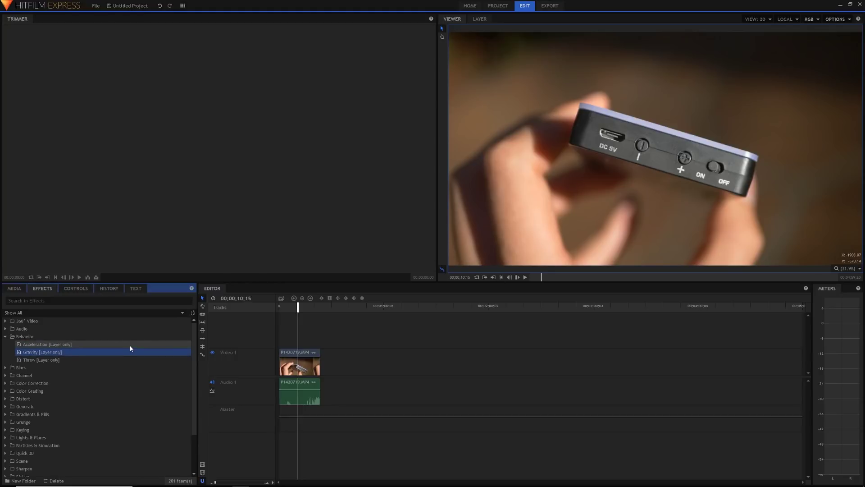
{"action": "left_click", "coordinate": [60, 360]}
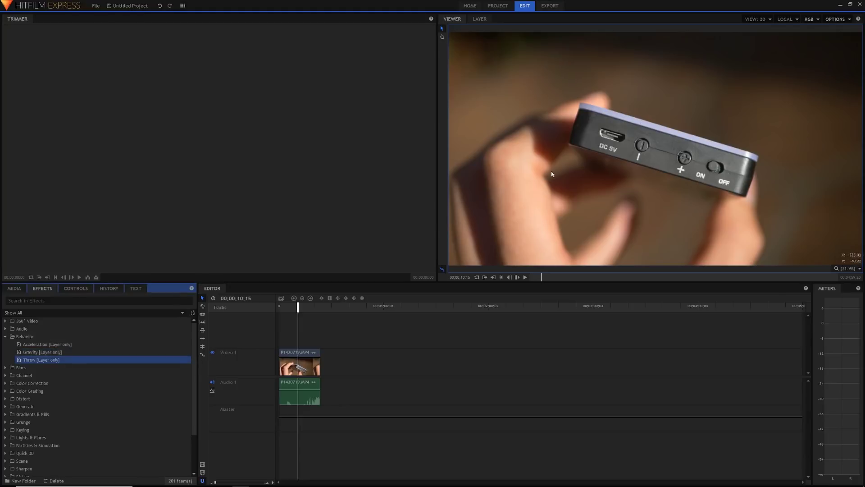
Select the video clip together with its linked audio on the timeline.
{"action": "left_click", "coordinate": [307, 357]}
{"action": "left_click", "coordinate": [303, 342]}
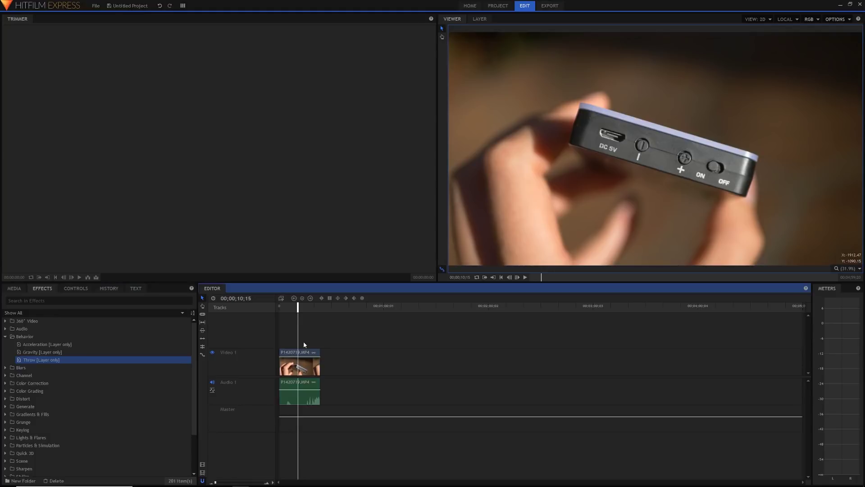
{"action": "left_click", "coordinate": [310, 352]}
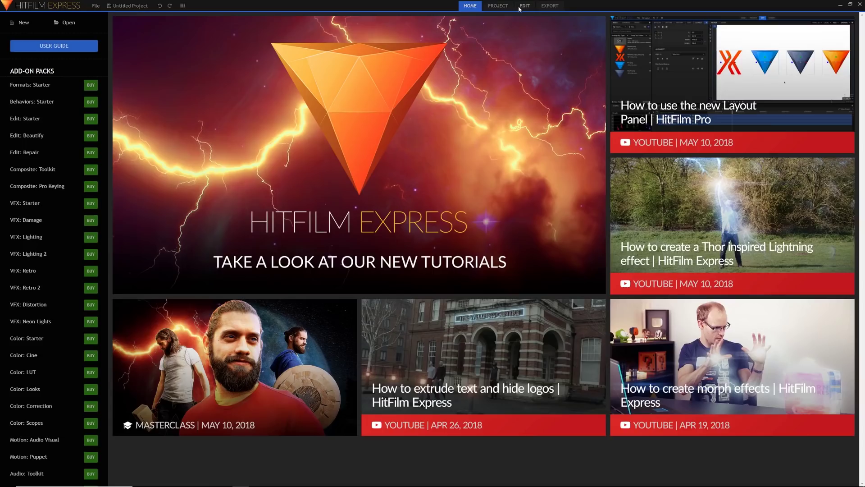
Open the composite shot at 00;00;09;11 and display About, version 8.0.7627.7201.
{"action": "left_click", "coordinate": [521, 9]}
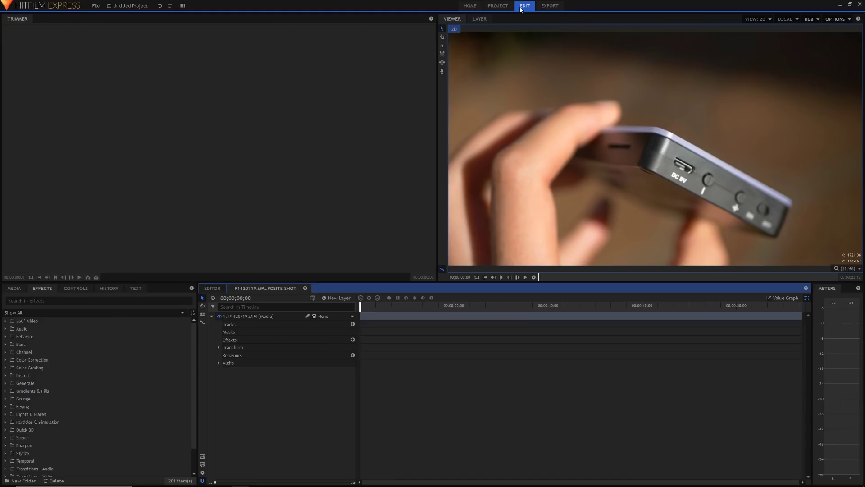
{"action": "left_click", "coordinate": [538, 306]}
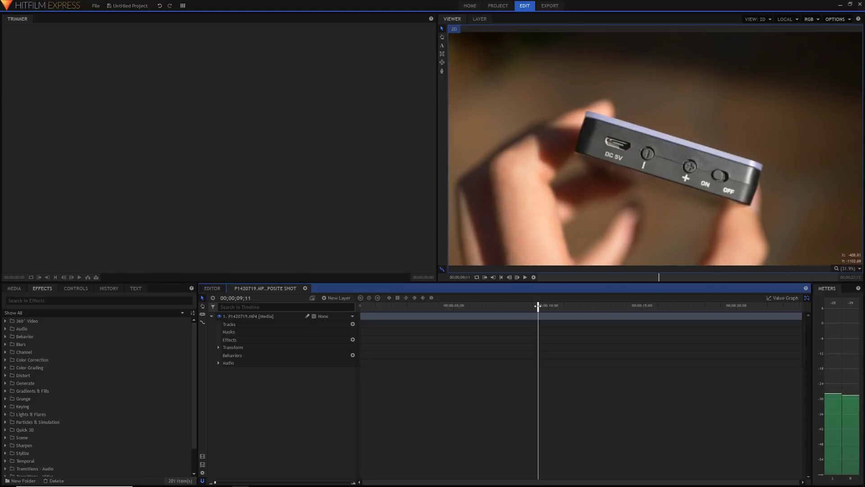
{"action": "left_click", "coordinate": [58, 5]}
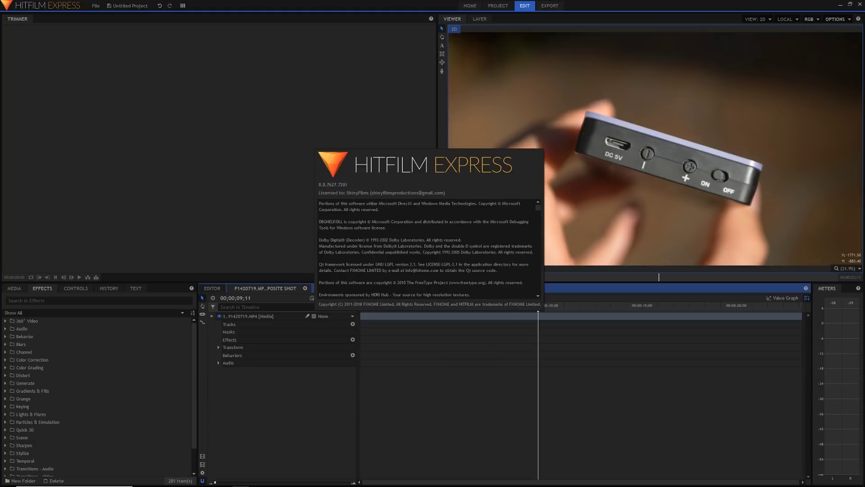
Scroll through the About licence and copyright notices, then close the About window.
{"action": "scroll", "coordinate": [537, 208], "scroll_direction": "down", "scroll_amount": 10}
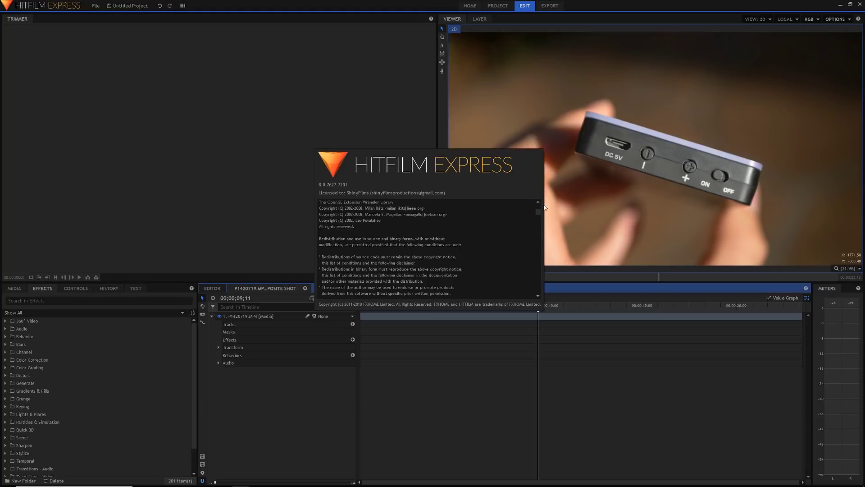
{"action": "scroll", "coordinate": [537, 212], "scroll_direction": "down", "scroll_amount": 2}
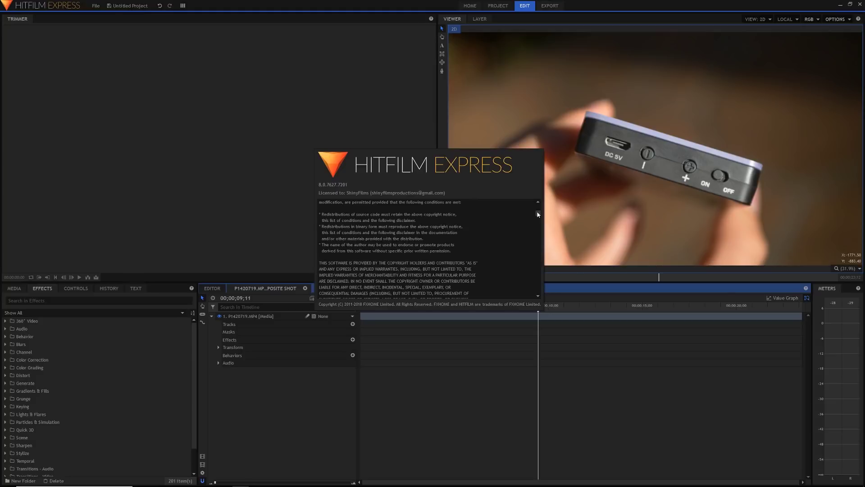
{"action": "scroll", "coordinate": [537, 215], "scroll_direction": "down", "scroll_amount": 8}
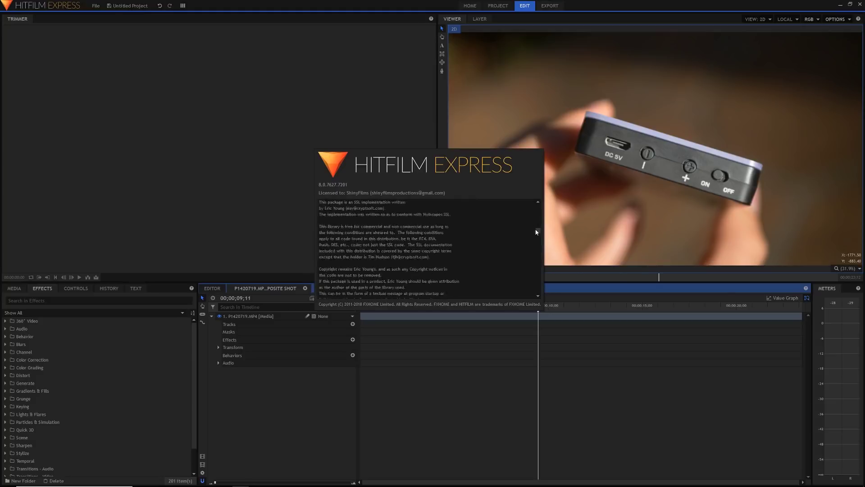
{"action": "scroll", "coordinate": [536, 232], "scroll_direction": "down", "scroll_amount": 3}
{"action": "left_click", "coordinate": [451, 379]}
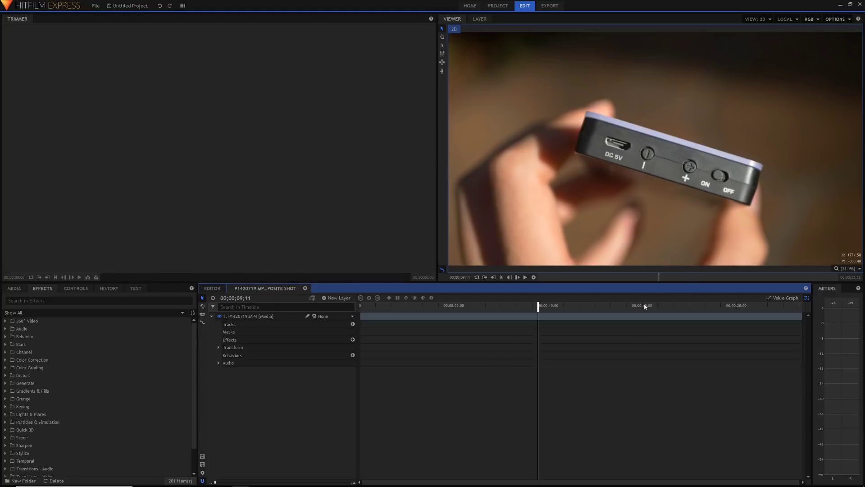
Return to the Editor timeline and marquee-select, then deselect, the video and audio clips.
{"action": "left_click", "coordinate": [210, 289]}
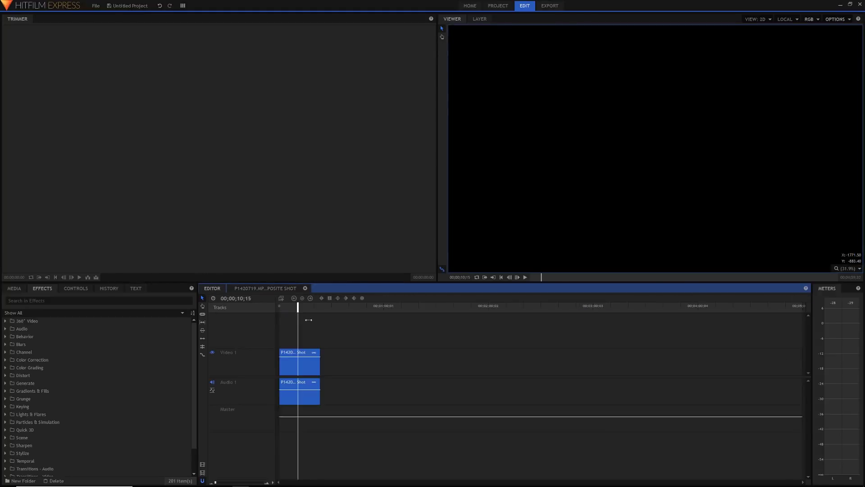
{"action": "left_click", "coordinate": [323, 331]}
{"action": "left_click_drag", "start_coordinate": [324, 328], "coordinate": [298, 382]}
{"action": "left_click", "coordinate": [380, 352]}
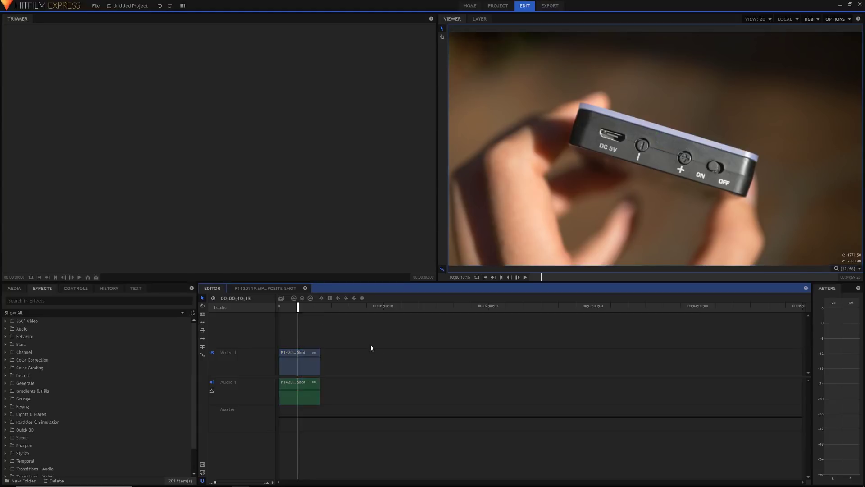
{"action": "left_click_drag", "start_coordinate": [353, 335], "coordinate": [305, 382]}
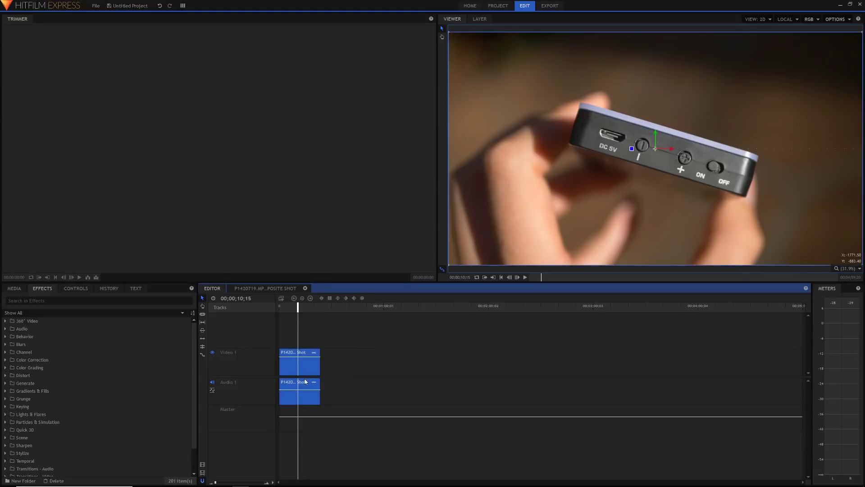
{"action": "left_click", "coordinate": [377, 358]}
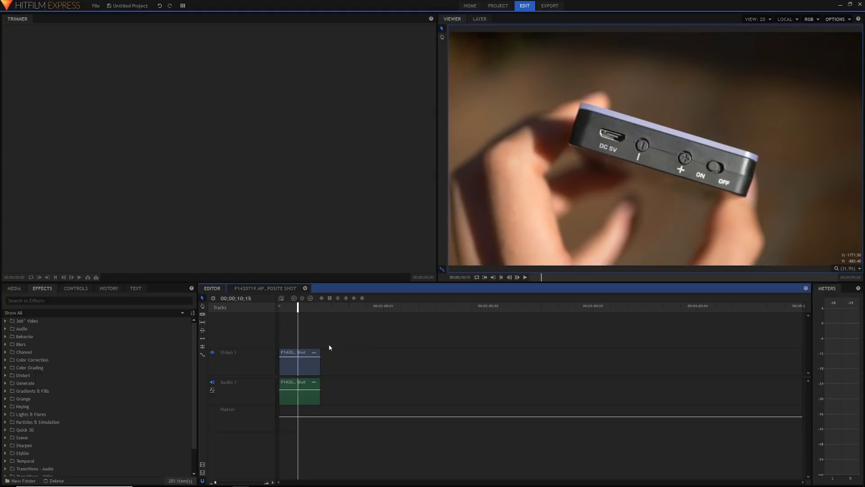